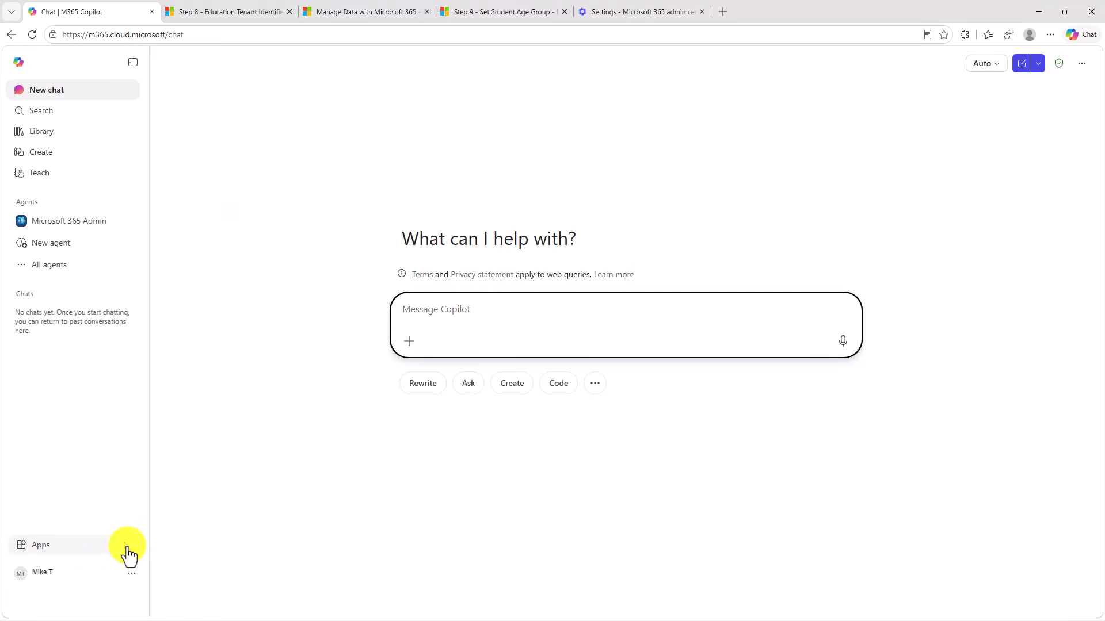
# Open the Microsoft 365 admin center from the full list of available apps
pyautogui.click(127, 554)
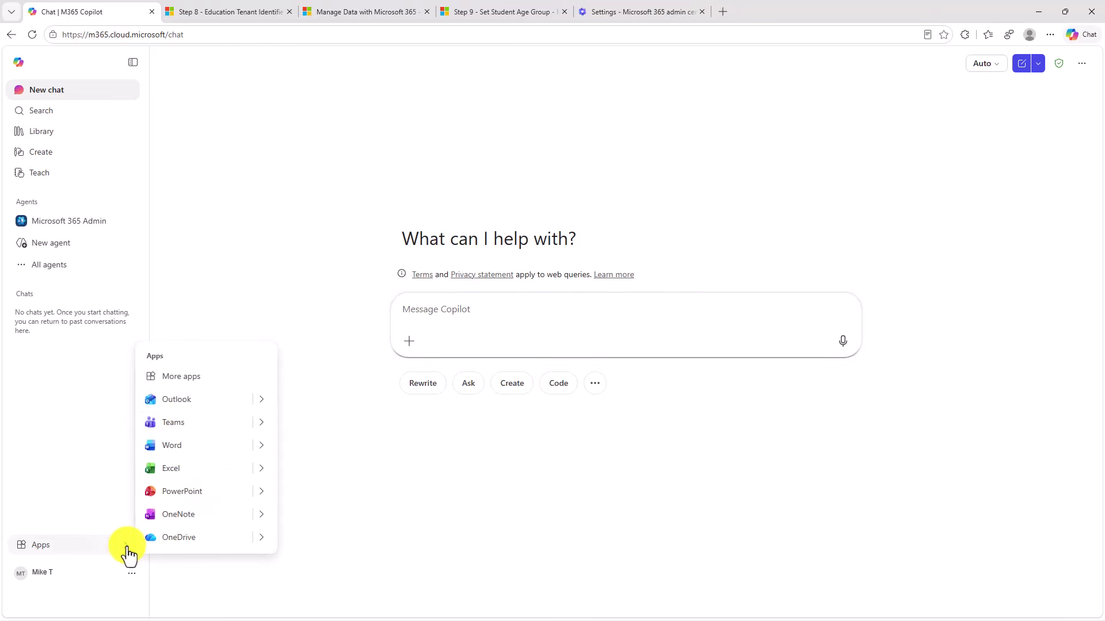
pyautogui.click(178, 380)
pyautogui.click(889, 228)
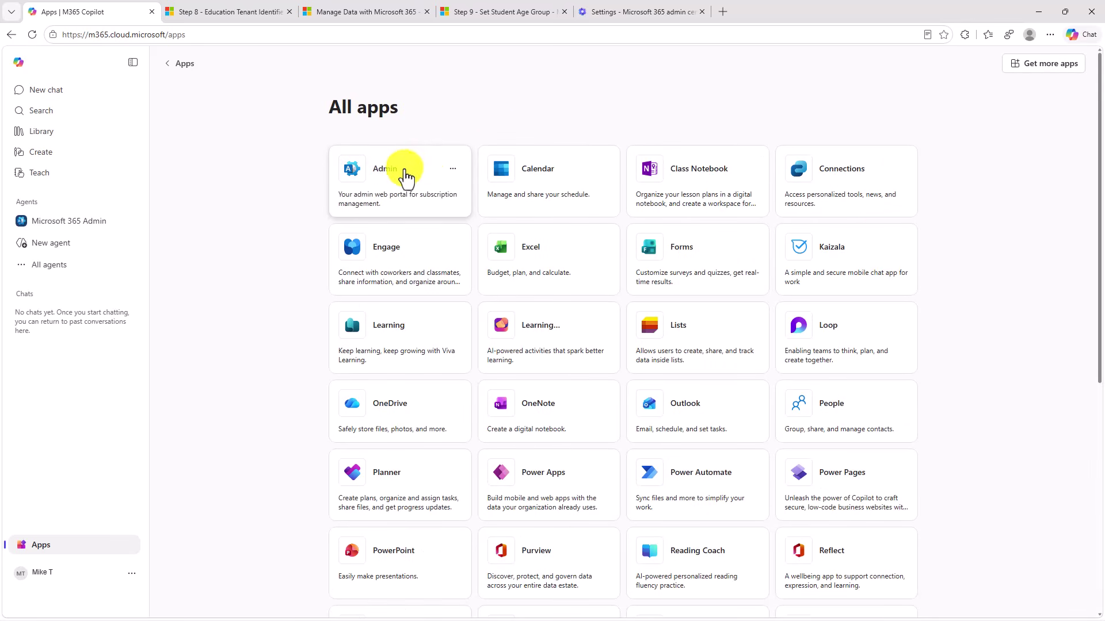
pyautogui.click(380, 173)
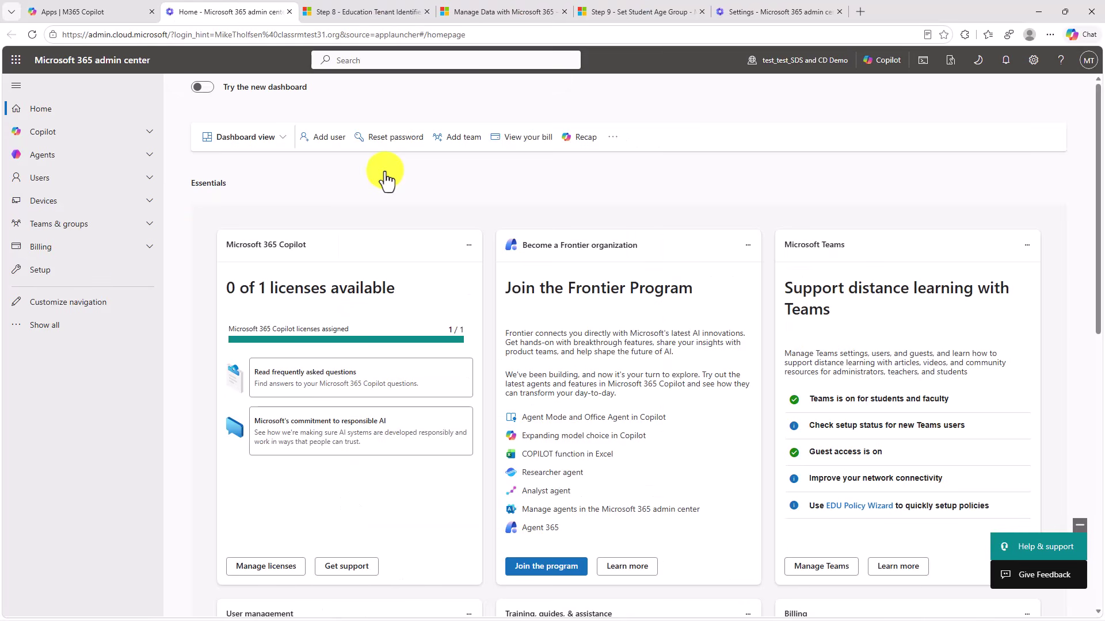
# Open the Microsoft Education service from the organization settings of the admin center
pyautogui.click(44, 326)
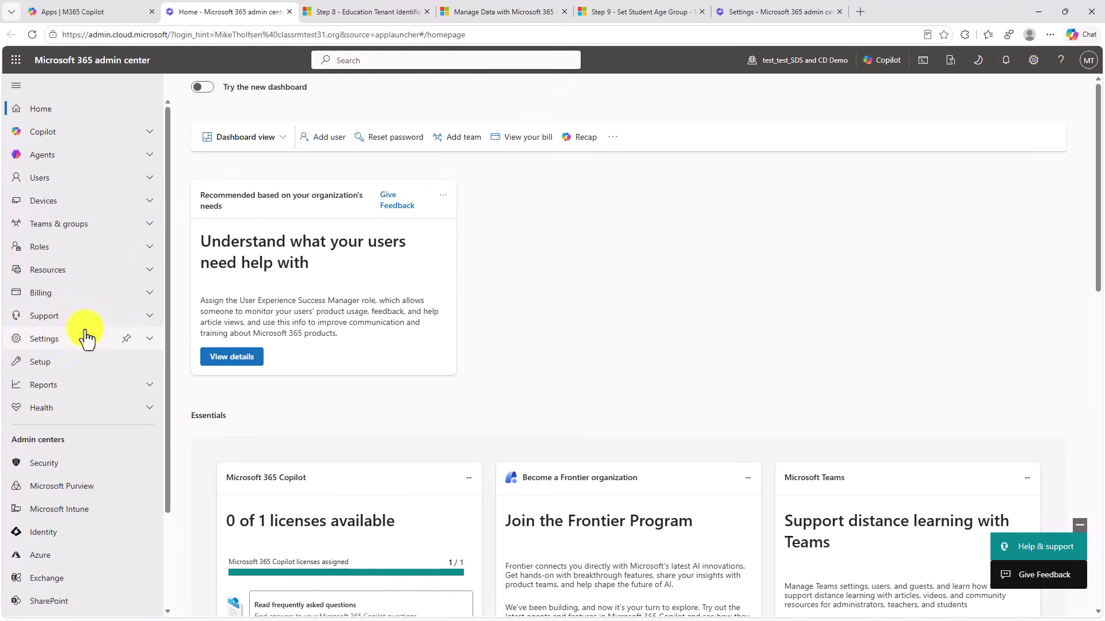
pyautogui.click(151, 343)
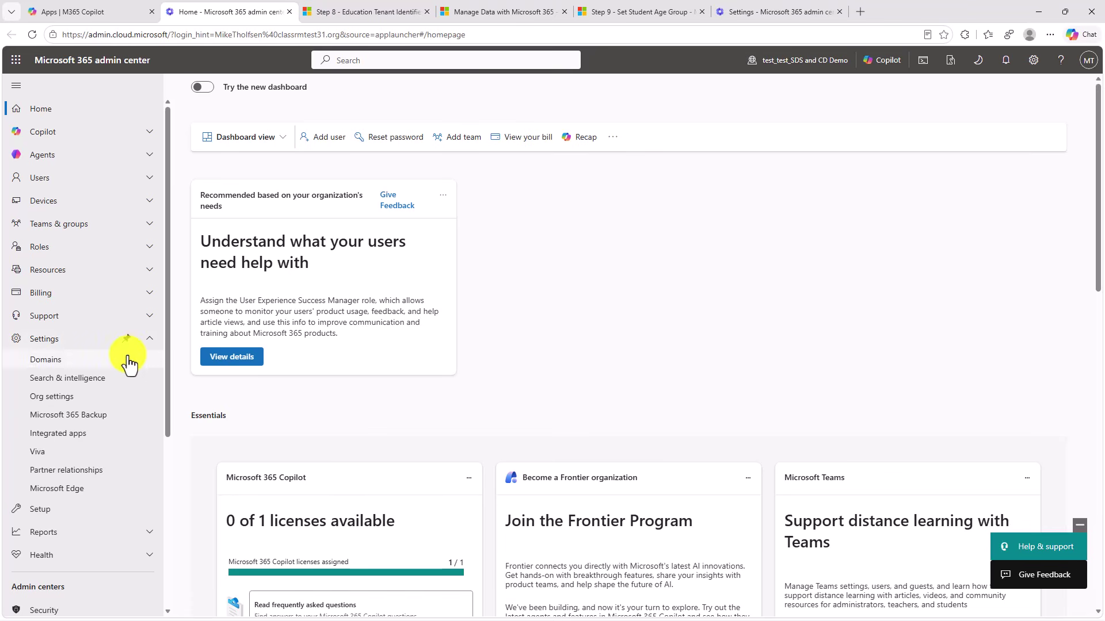
pyautogui.click(56, 397)
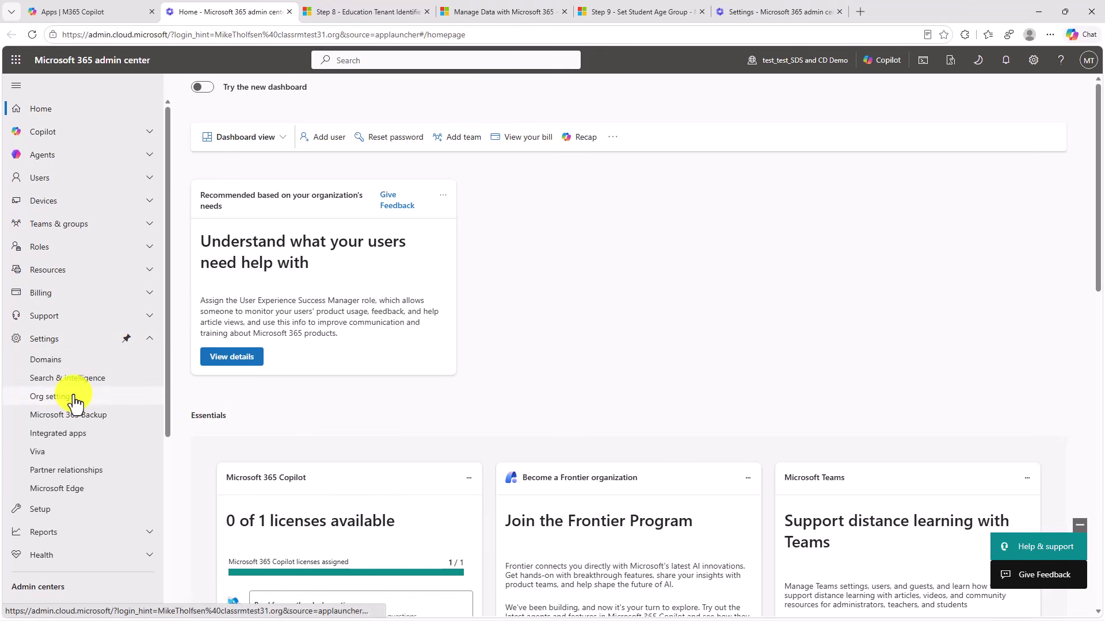
pyautogui.scroll(-6, 426, 357)
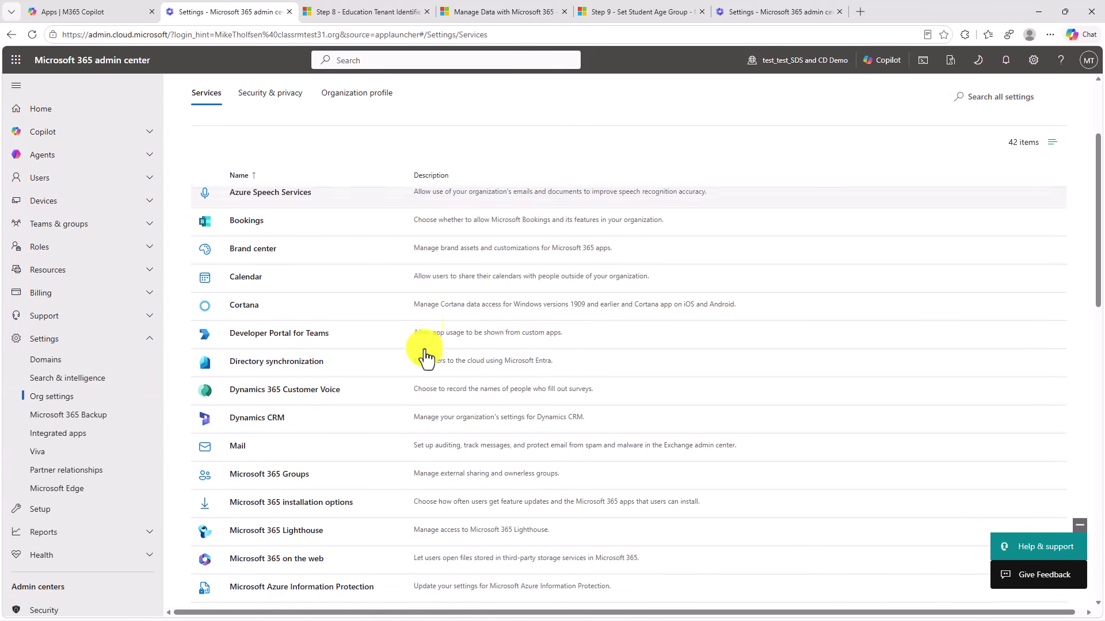
pyautogui.scroll(-3, 374, 391)
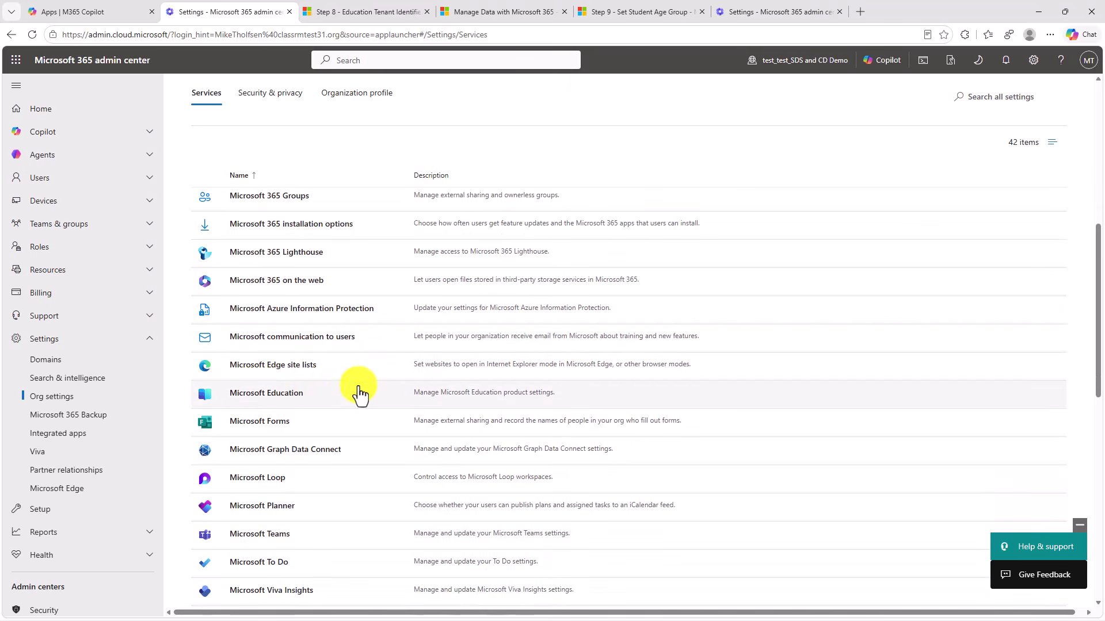
pyautogui.click(291, 401)
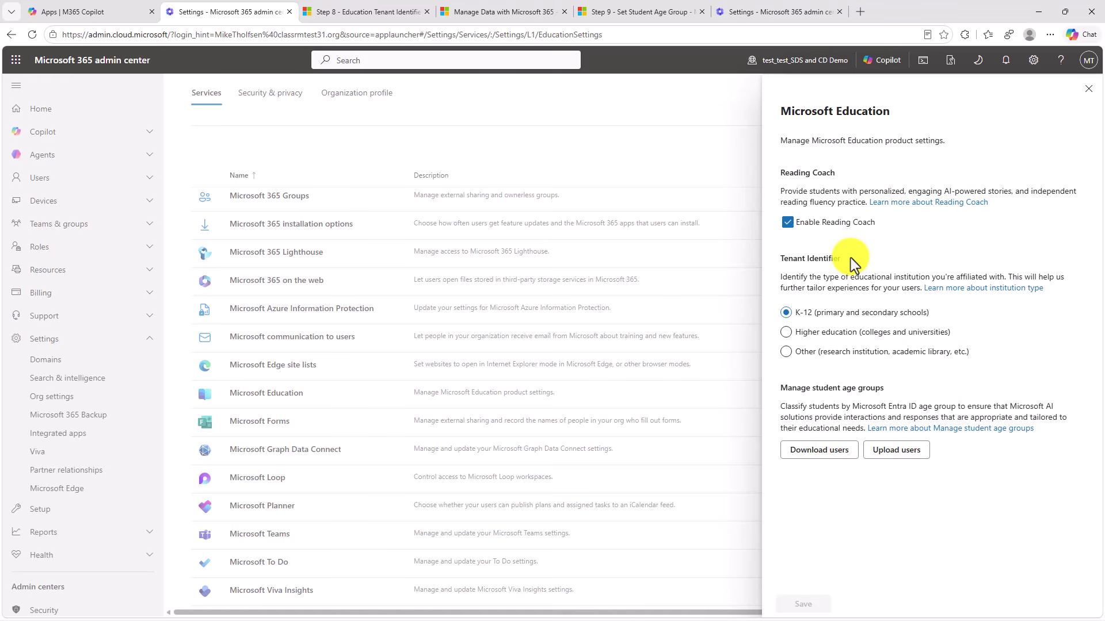
# Try Higher education as the tenant identifier and set it back to K-12 (primary and secondary schools)
pyautogui.click(787, 333)
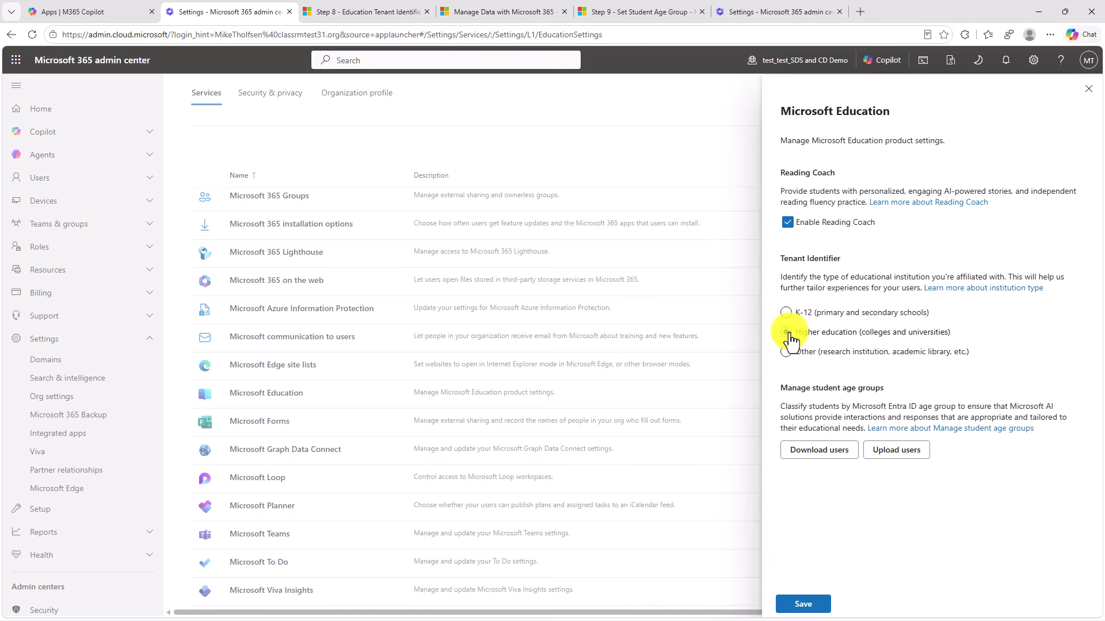
pyautogui.click(786, 314)
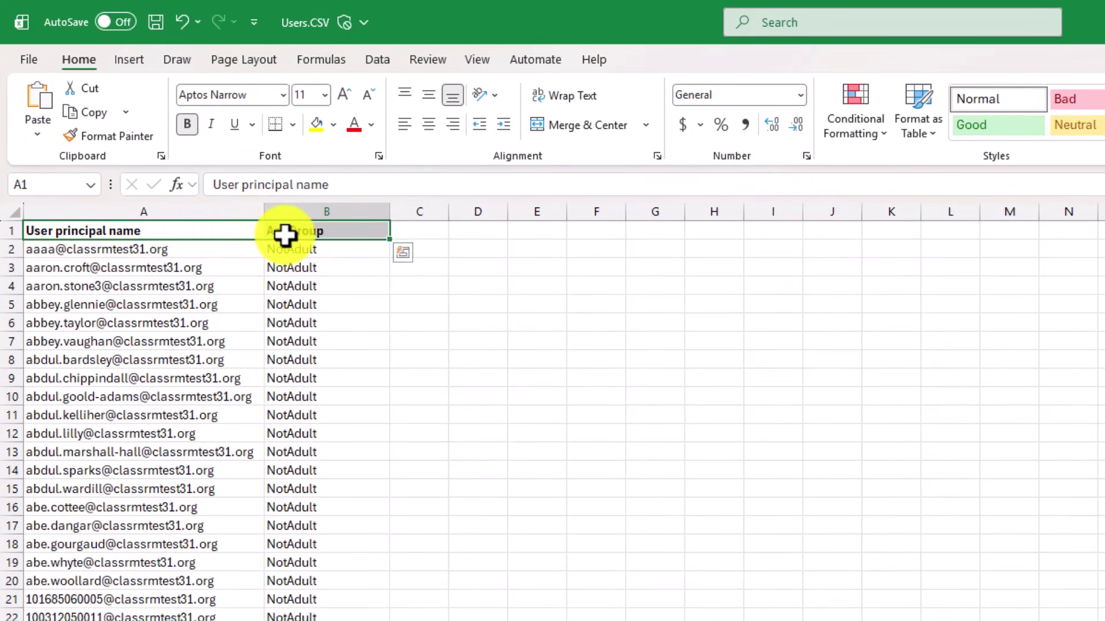
# Examine the AgeGroup value of the first listed user in Users.CSV in Excel
pyautogui.click(342, 248)
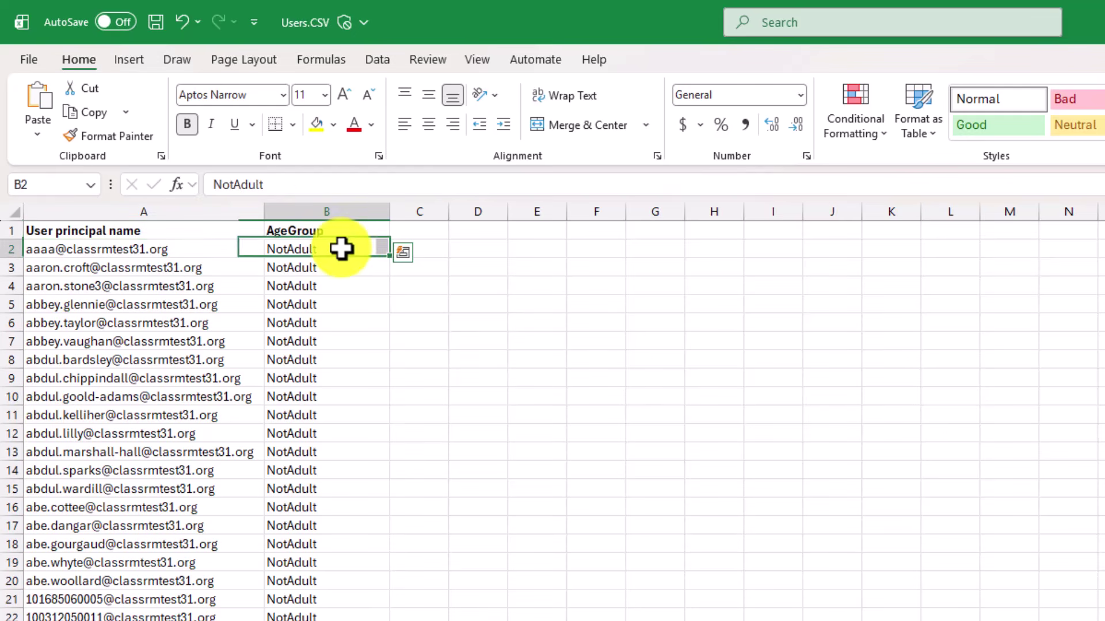
pyautogui.moveTo(355, 250); pyautogui.dragTo(318, 246)
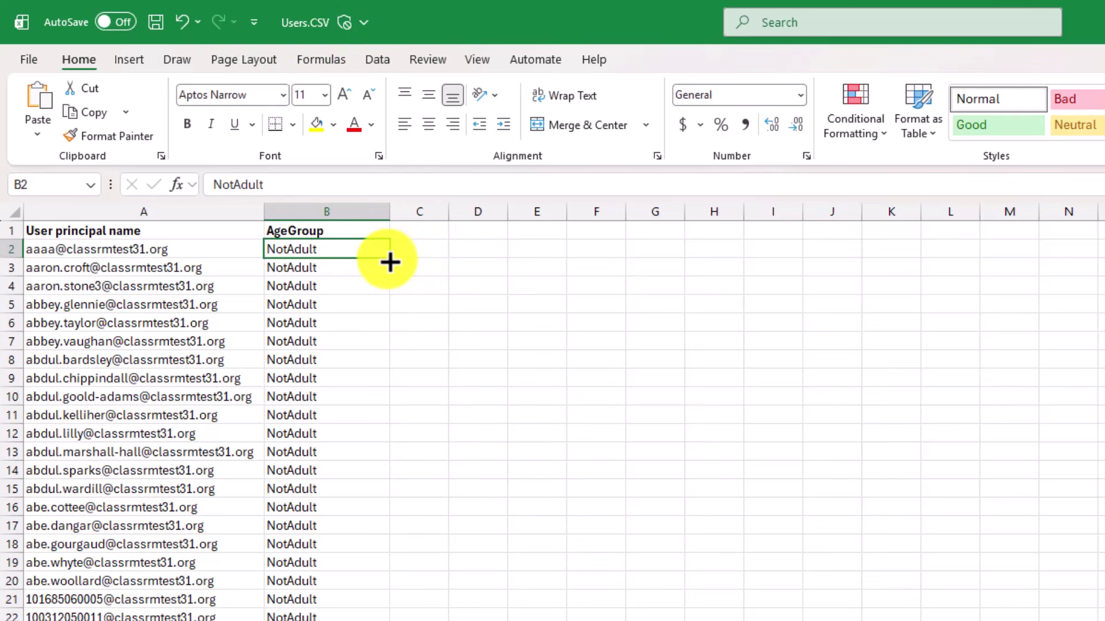
pyautogui.moveTo(391, 259); pyautogui.dragTo(352, 258)
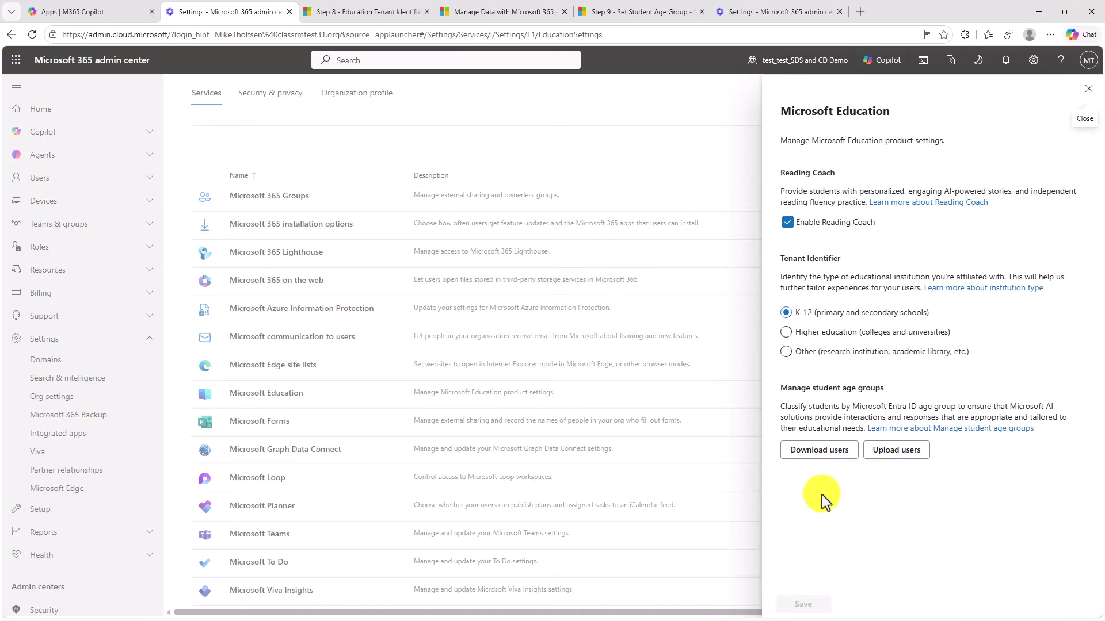
# Upload Users.CSV from the IT Admin demo folder to the student age group settings in the admin center
pyautogui.click(908, 451)
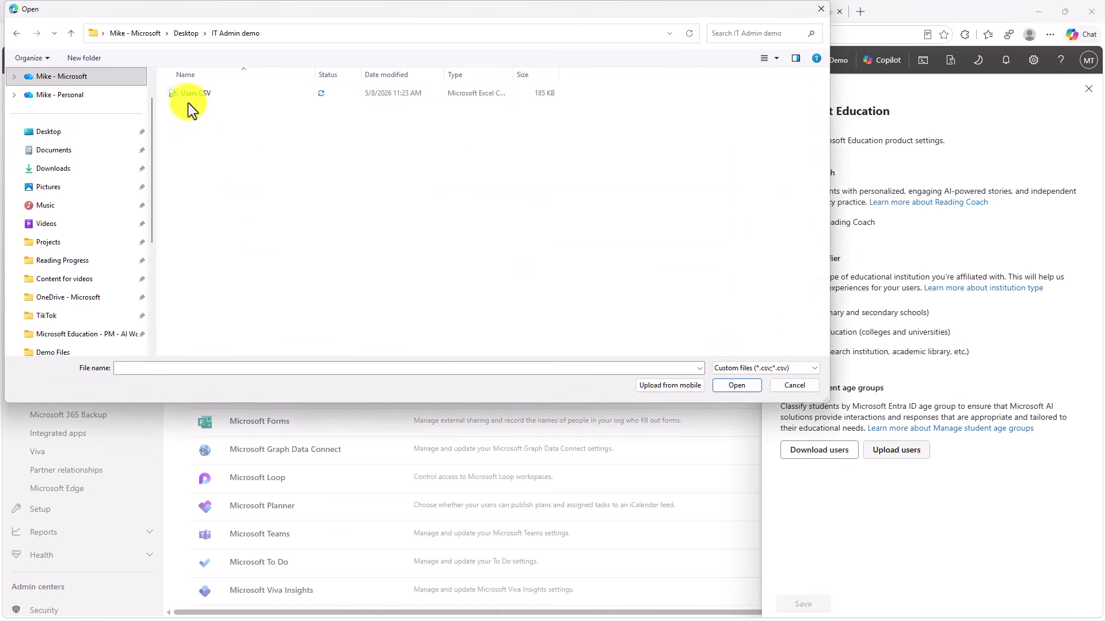
pyautogui.click(188, 93)
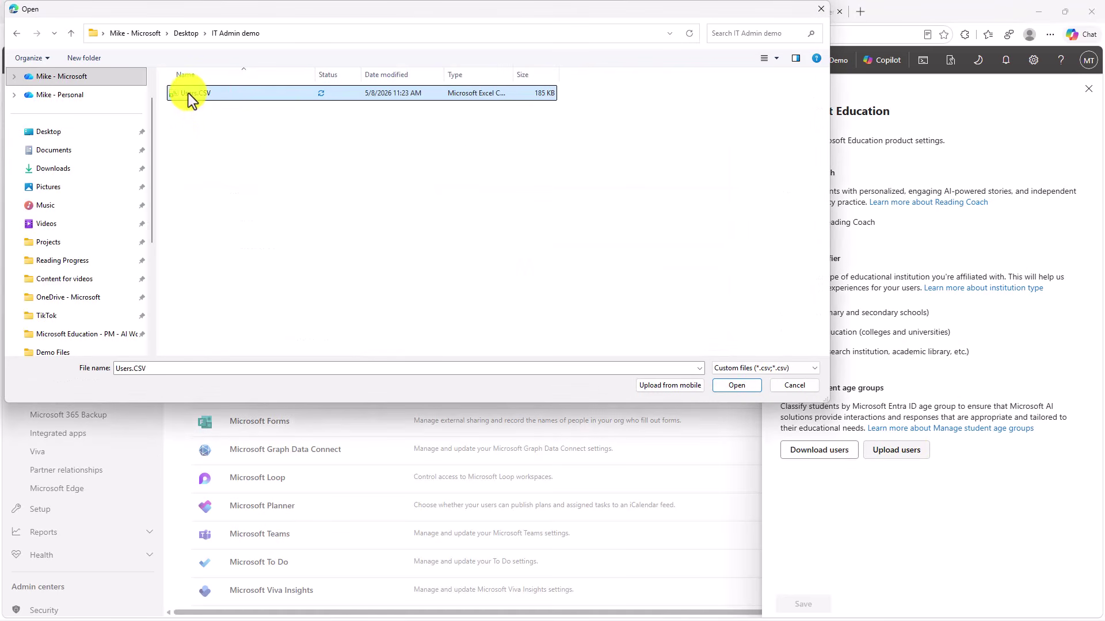
pyautogui.click(743, 386)
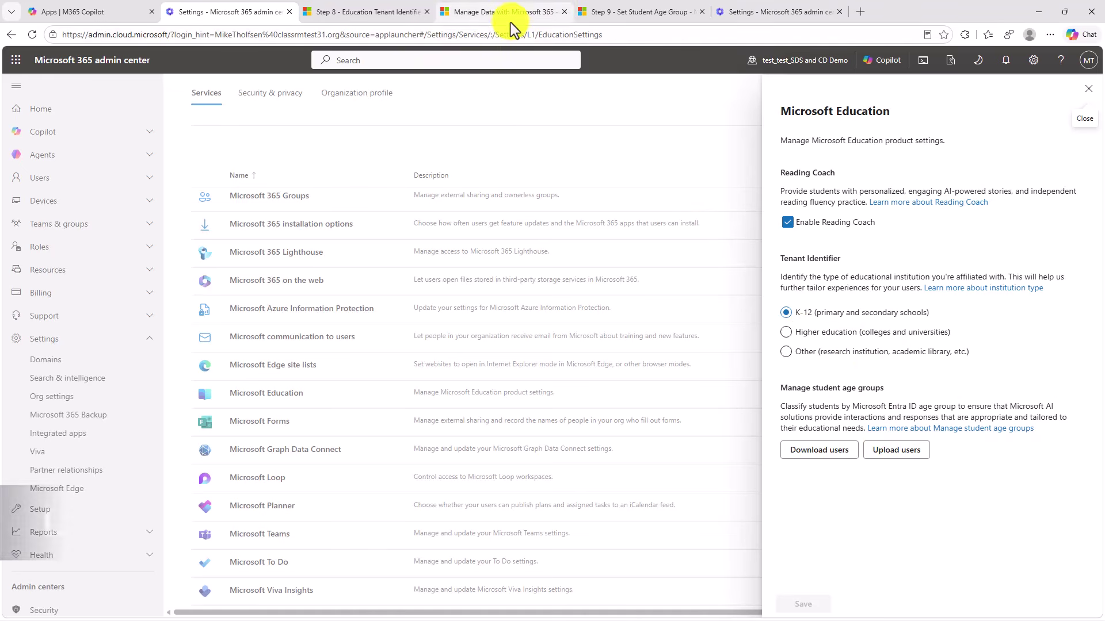
# Review the bulk age group instructions in the Step 9: Set student age group article and return to the Microsoft Education settings
pyautogui.click(607, 13)
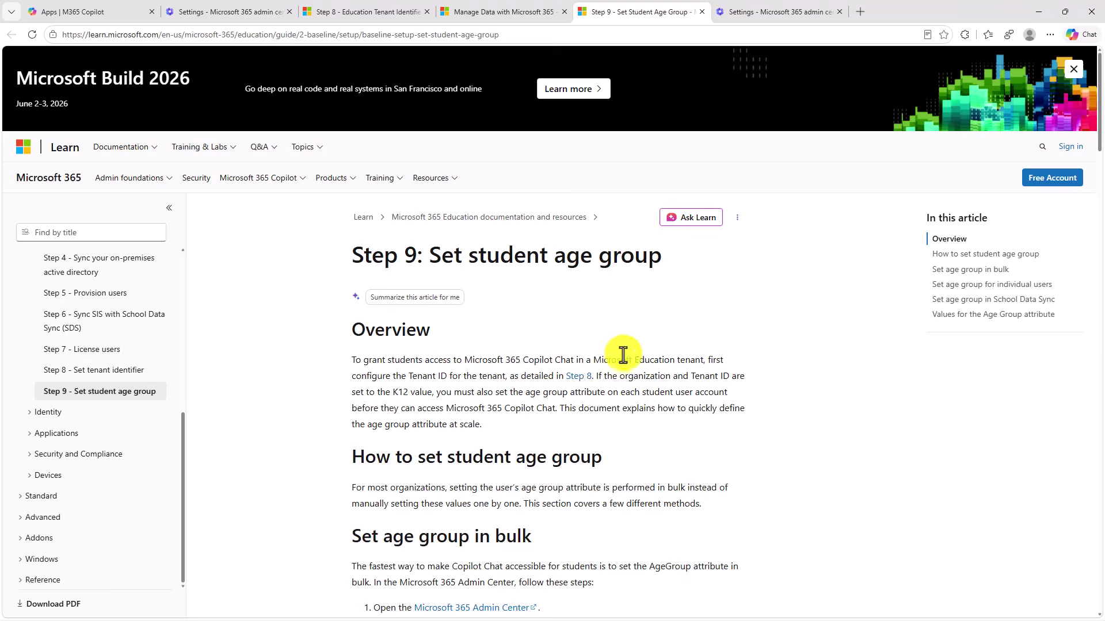
pyautogui.scroll(-10, 633, 347)
pyautogui.scroll(-8, 641, 345)
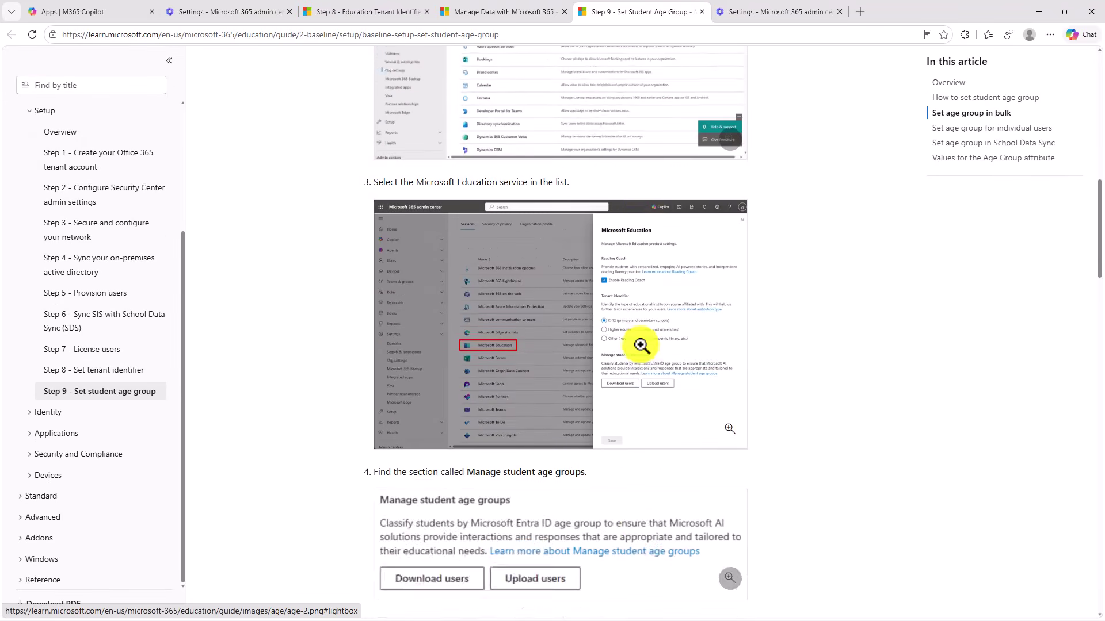
pyautogui.scroll(-6, 563, 275)
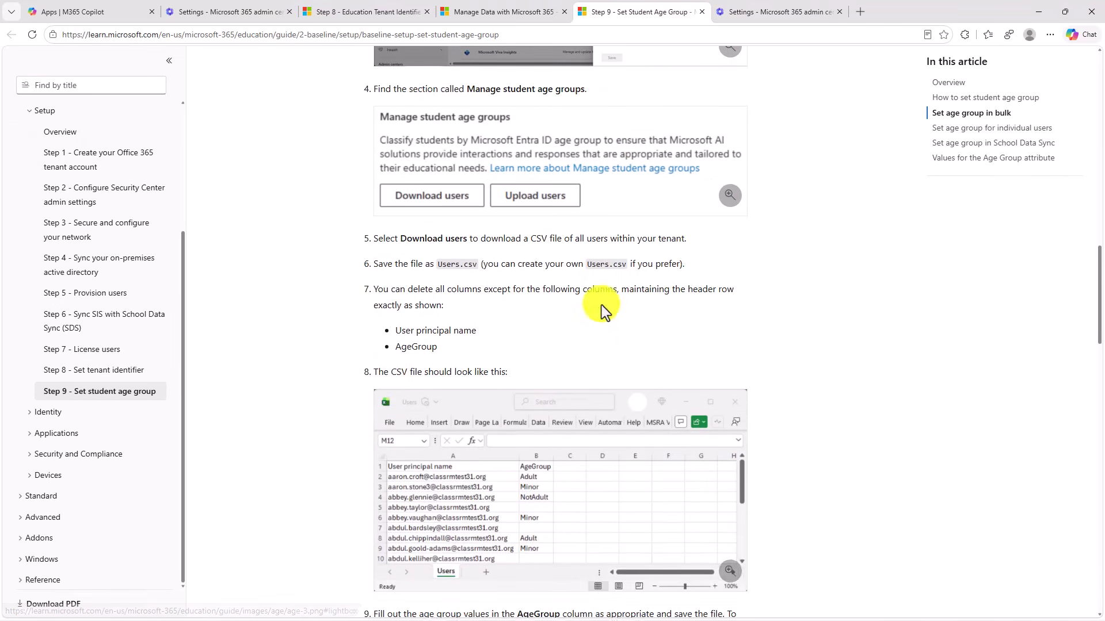
pyautogui.scroll(-4, 576, 369)
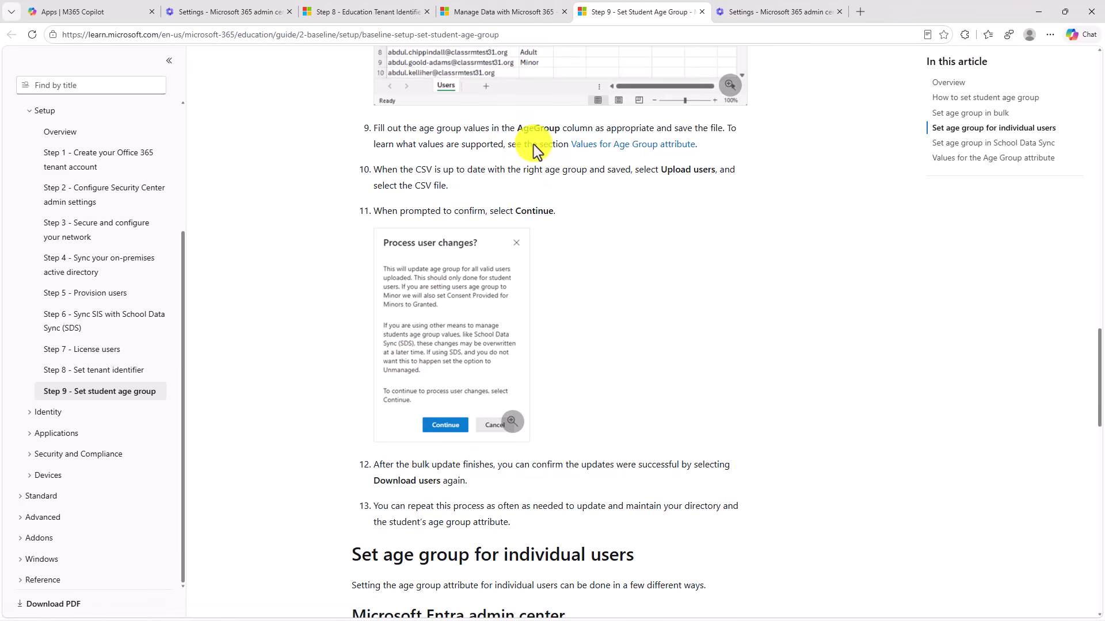
pyautogui.click(234, 14)
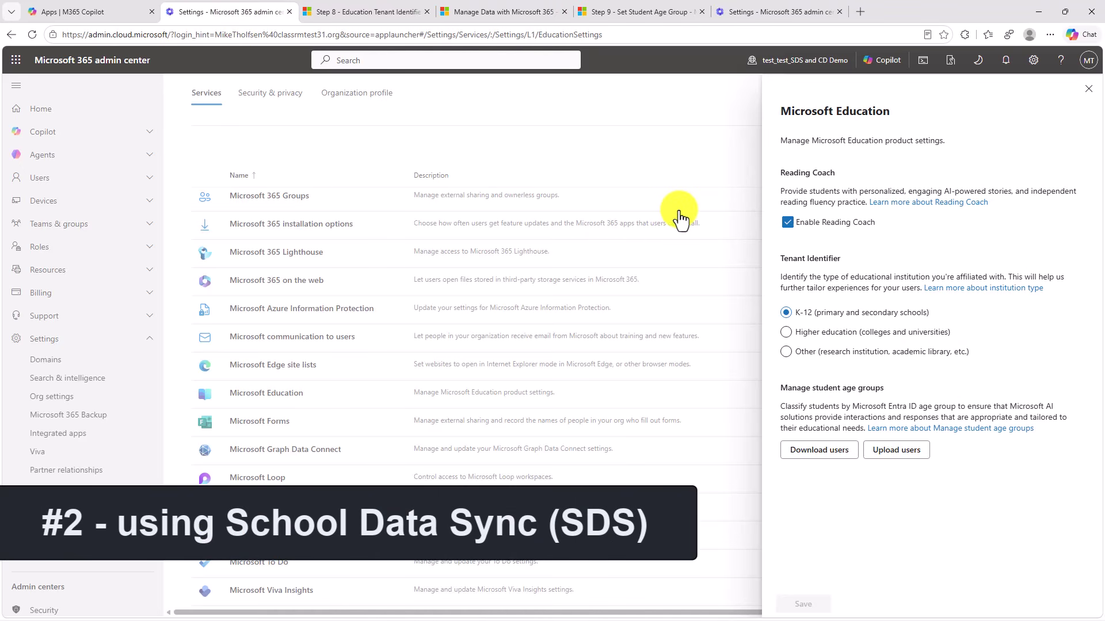
# Read the Student Age Group Classification section of the Manage data with Microsoft 365 article
pyautogui.click(510, 13)
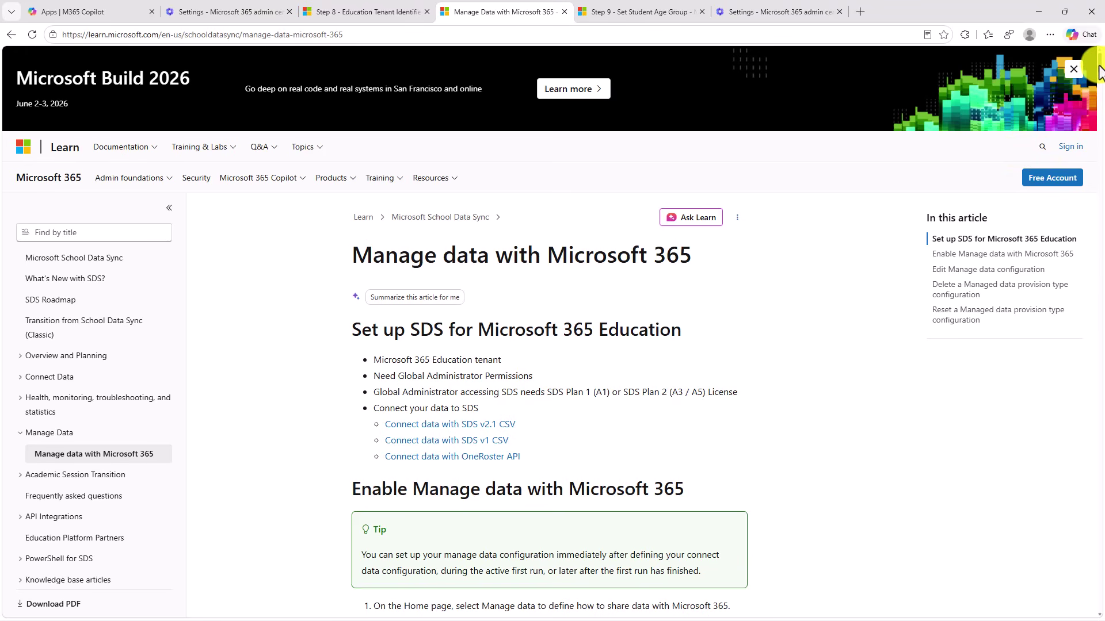
pyautogui.click(1074, 69)
pyautogui.scroll(-10, 534, 180)
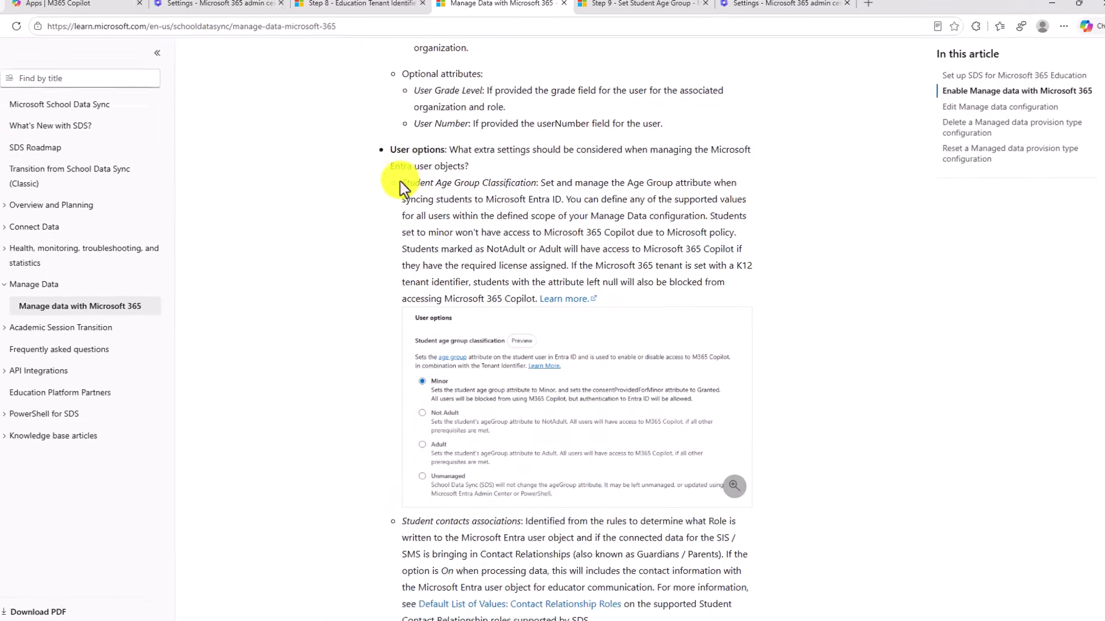
pyautogui.moveTo(411, 187); pyautogui.dragTo(504, 190)
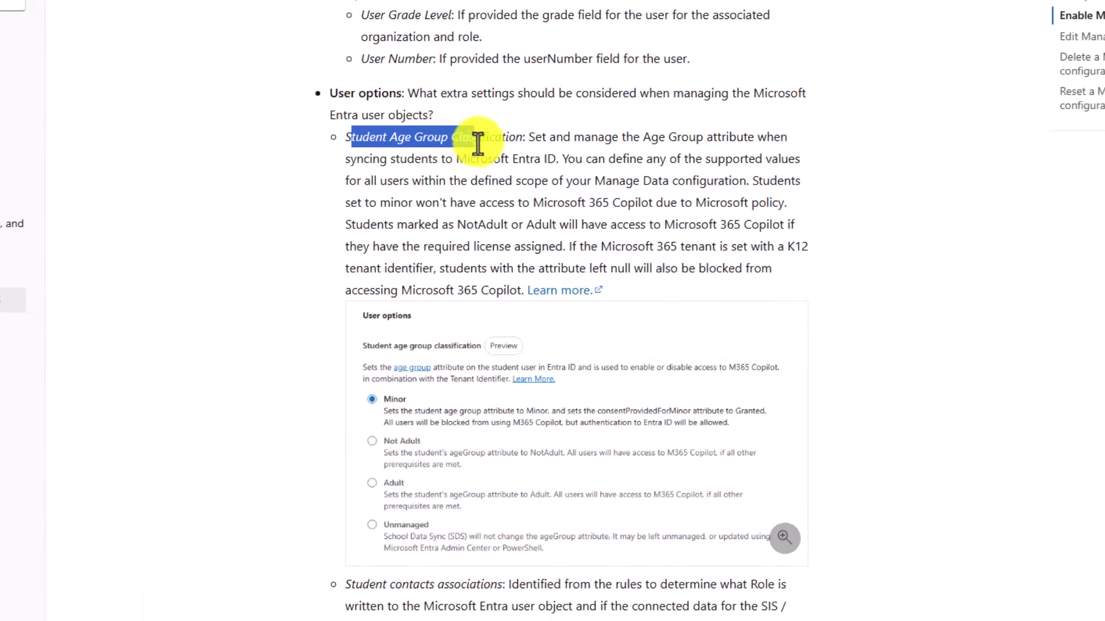
pyautogui.moveTo(478, 142); pyautogui.dragTo(579, 182)
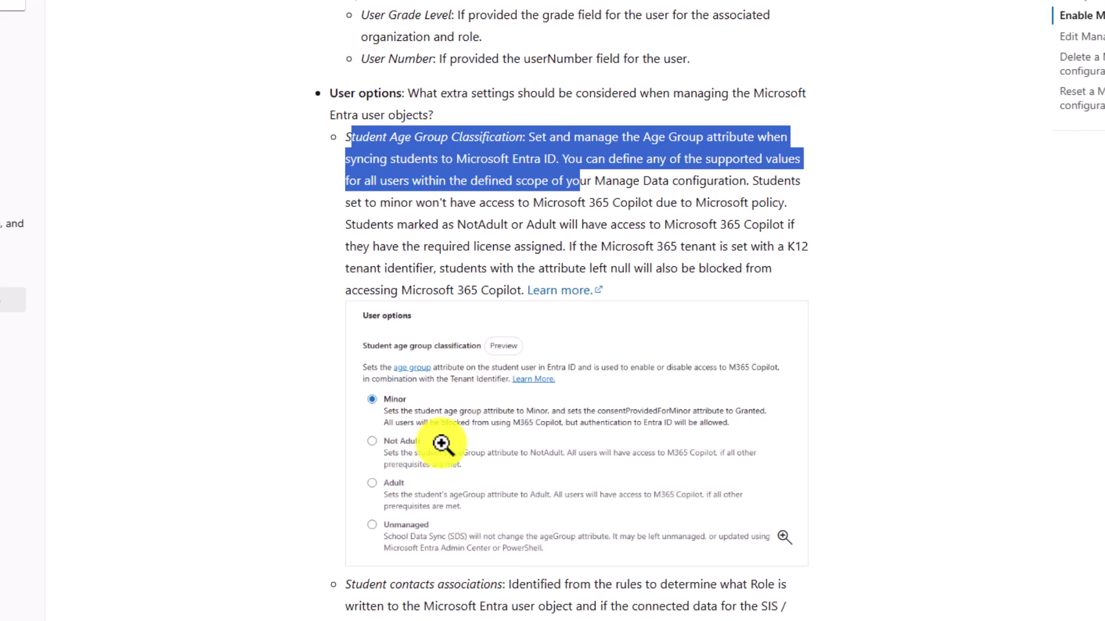
pyautogui.scroll(-4, 476, 449)
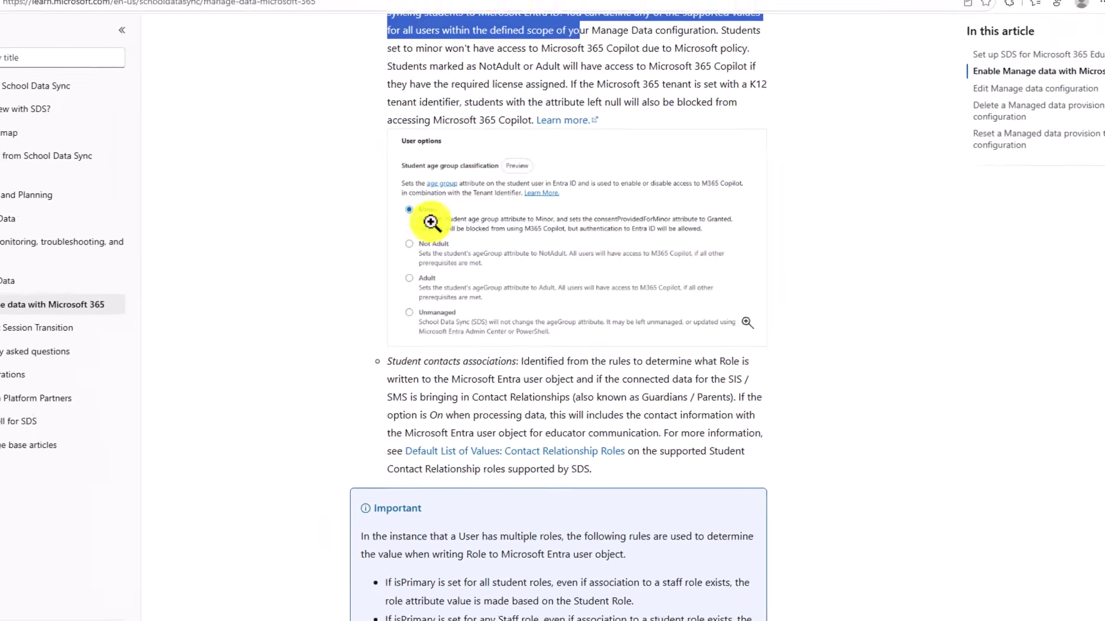
# Download the tenant's user list from the student age group settings in the admin center
pyautogui.click(223, 12)
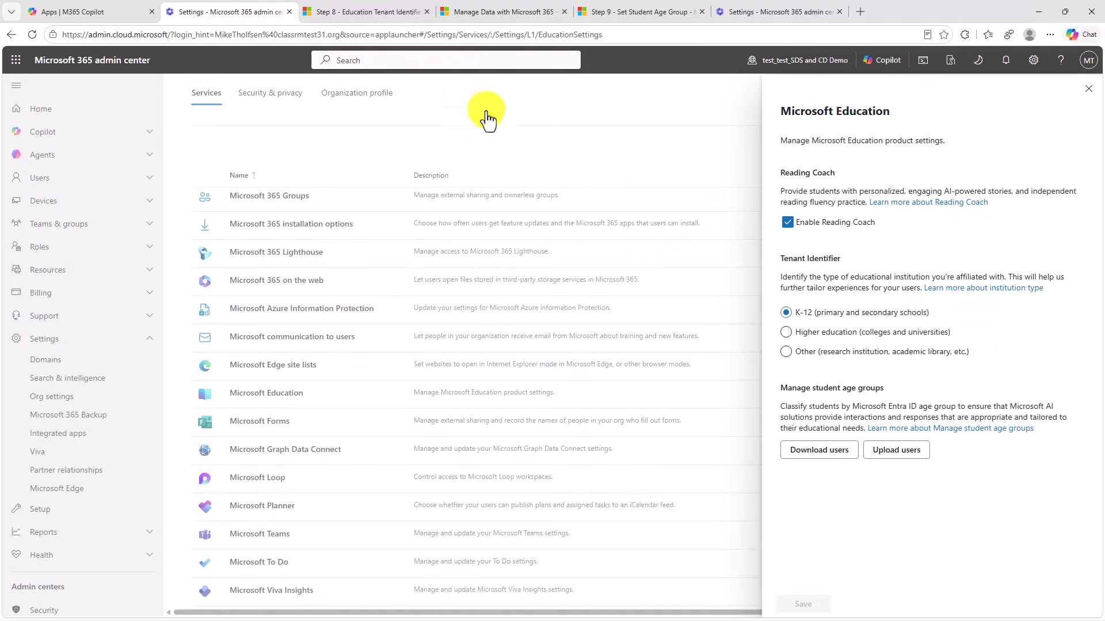
pyautogui.click(812, 455)
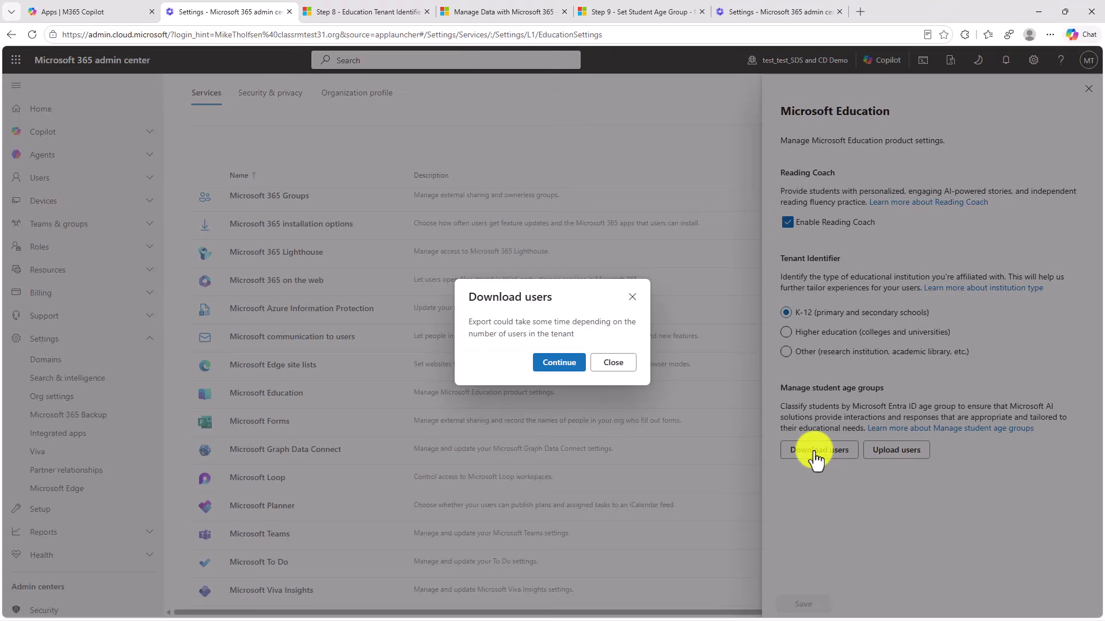
pyautogui.click(557, 367)
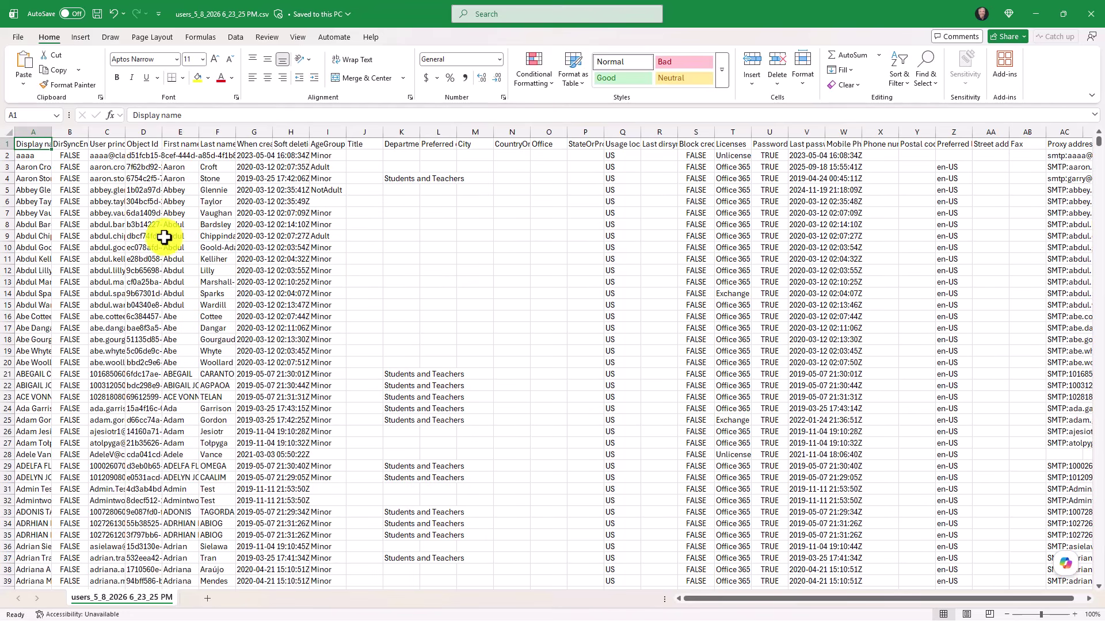
# Delete all columns of the exported user CSV in Excel except User principal name and AgeGroup
pyautogui.moveTo(51, 132); pyautogui.dragTo(83, 134)
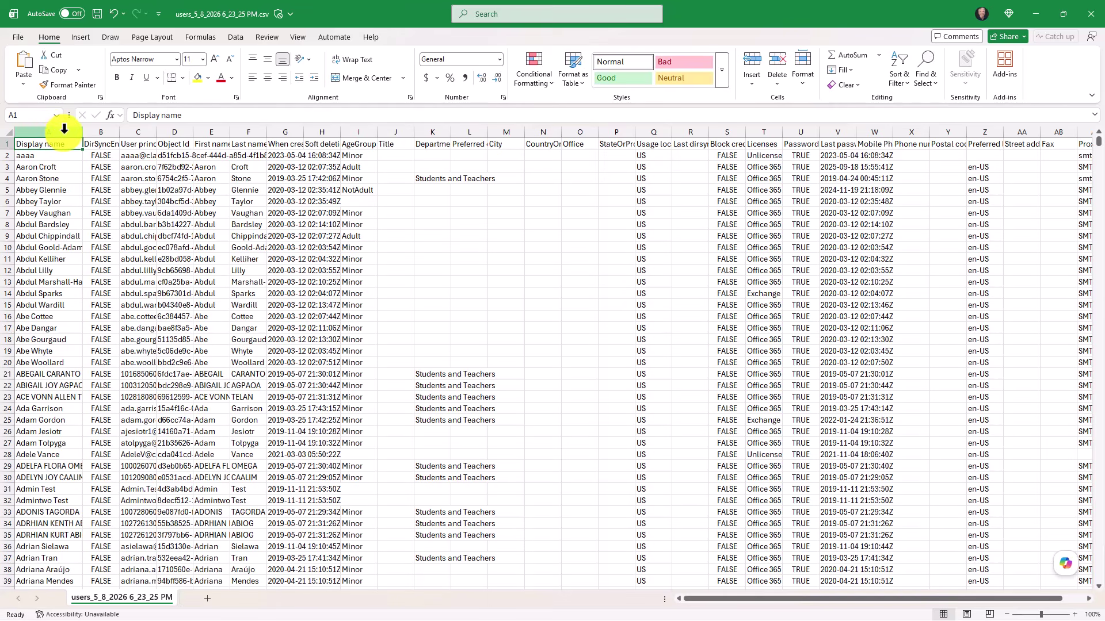
pyautogui.moveTo(65, 129); pyautogui.dragTo(116, 131)
pyautogui.hotkey('ctrl', '-')
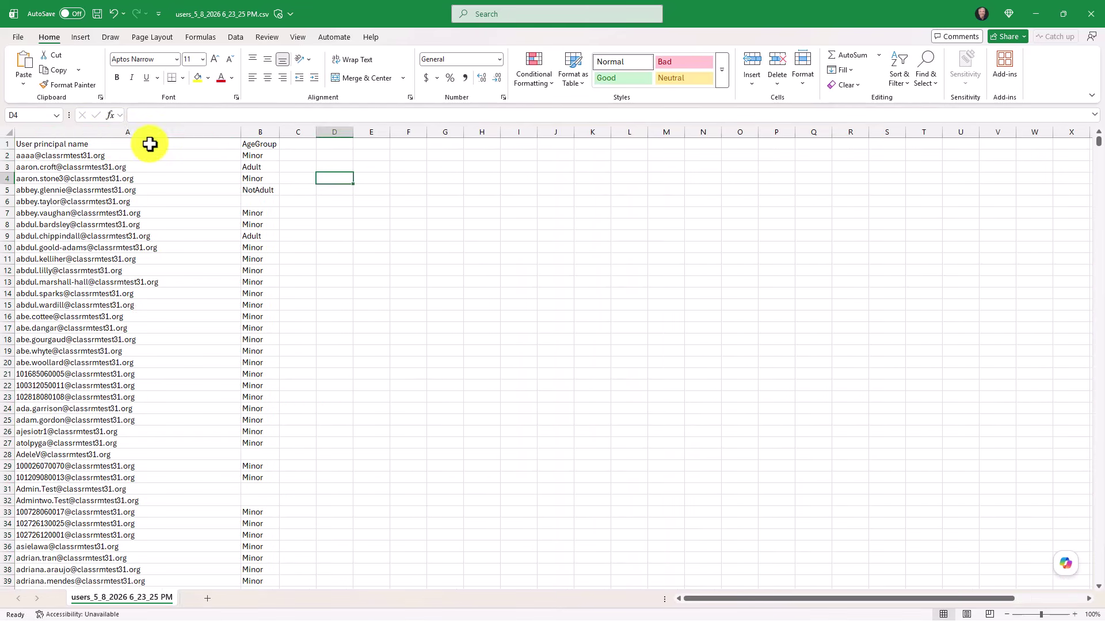
# Add filters to the header row and filter the AgeGroup column to show only blank entries
pyautogui.click(132, 142)
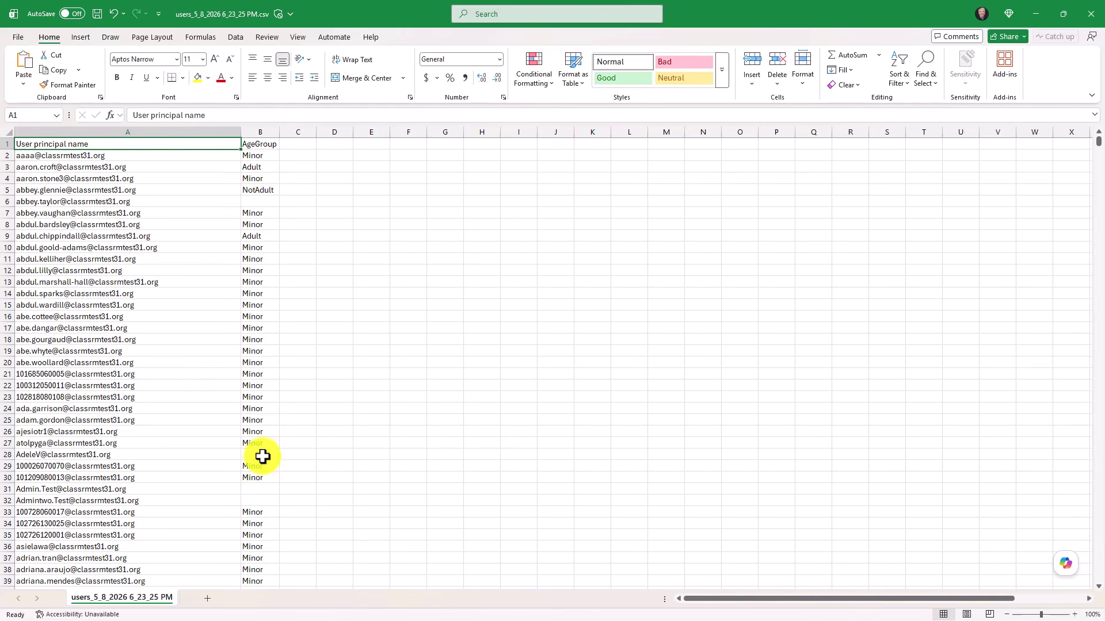
pyautogui.click(4, 144)
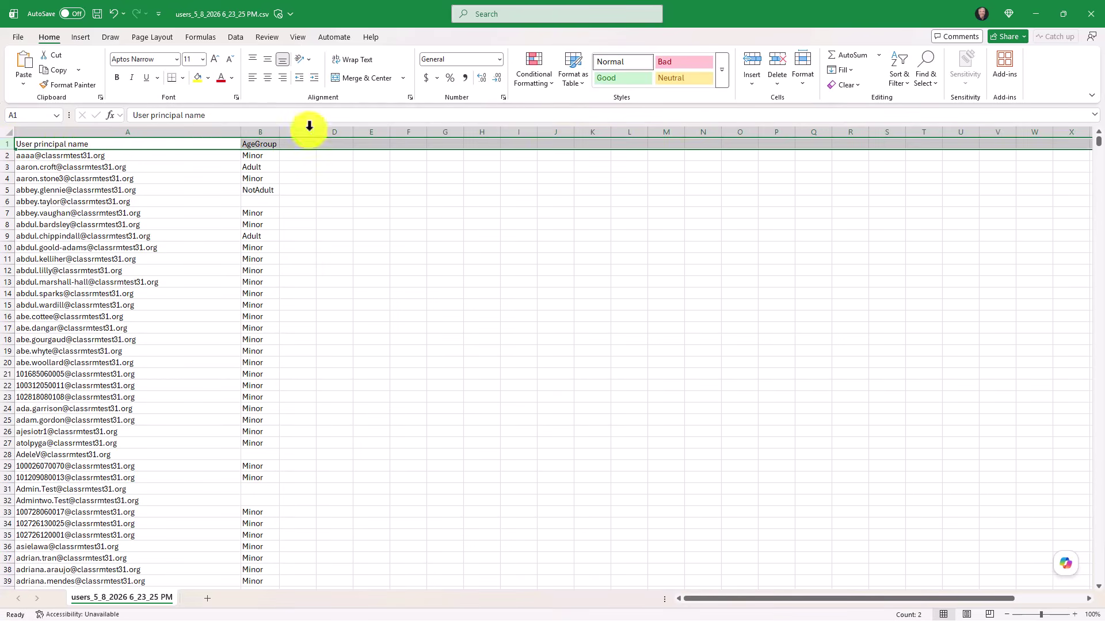
pyautogui.click(906, 72)
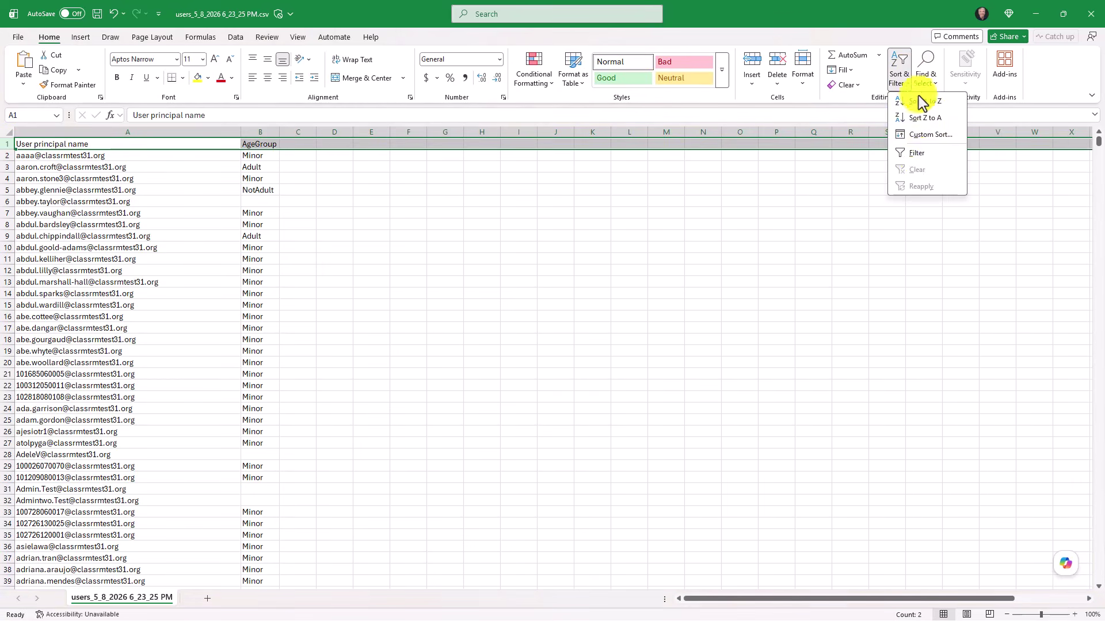
pyautogui.click(918, 154)
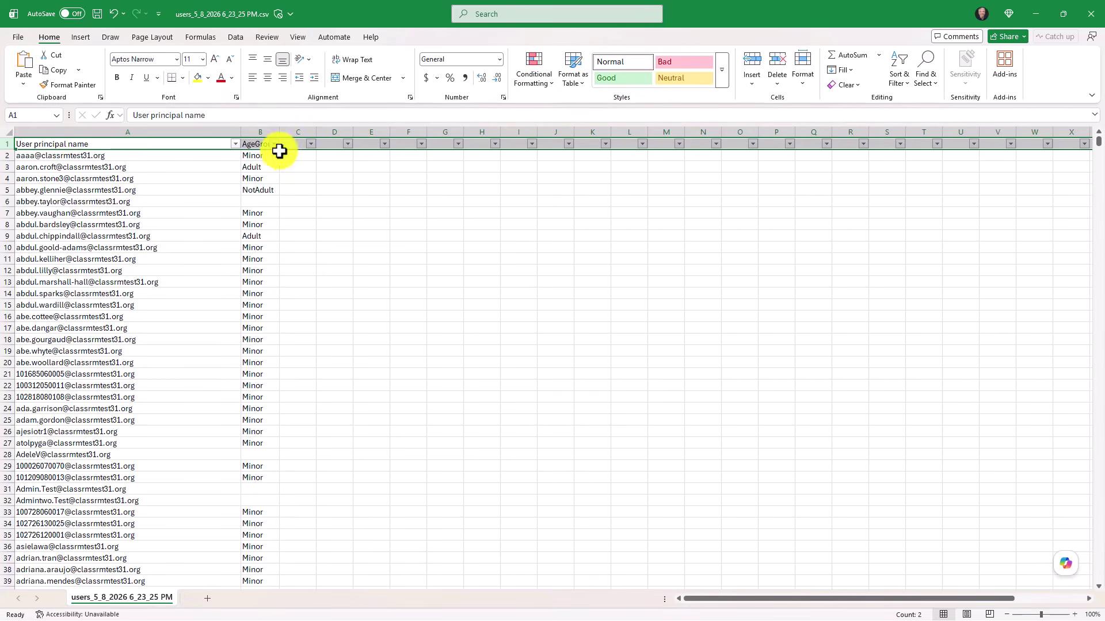
pyautogui.click(275, 145)
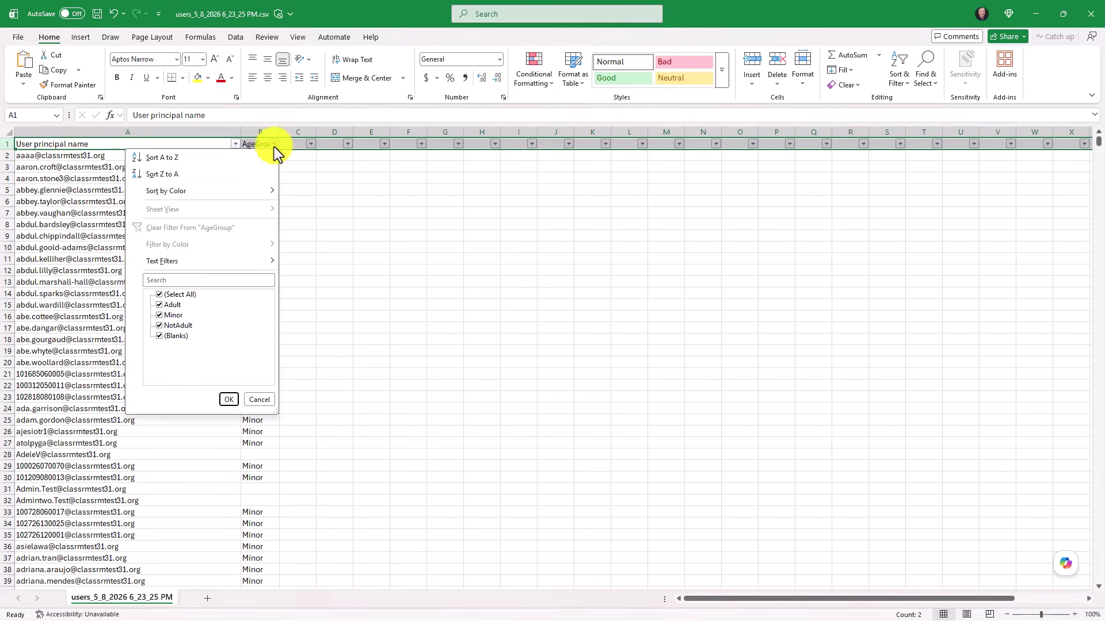
pyautogui.click(160, 296)
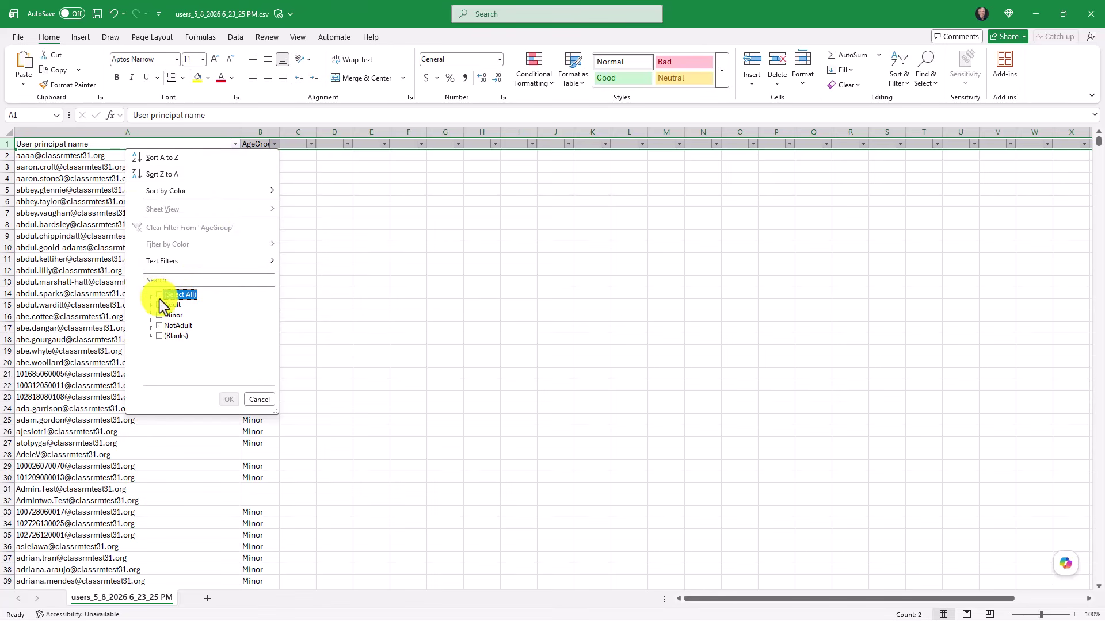
pyautogui.click(160, 336)
pyautogui.click(230, 400)
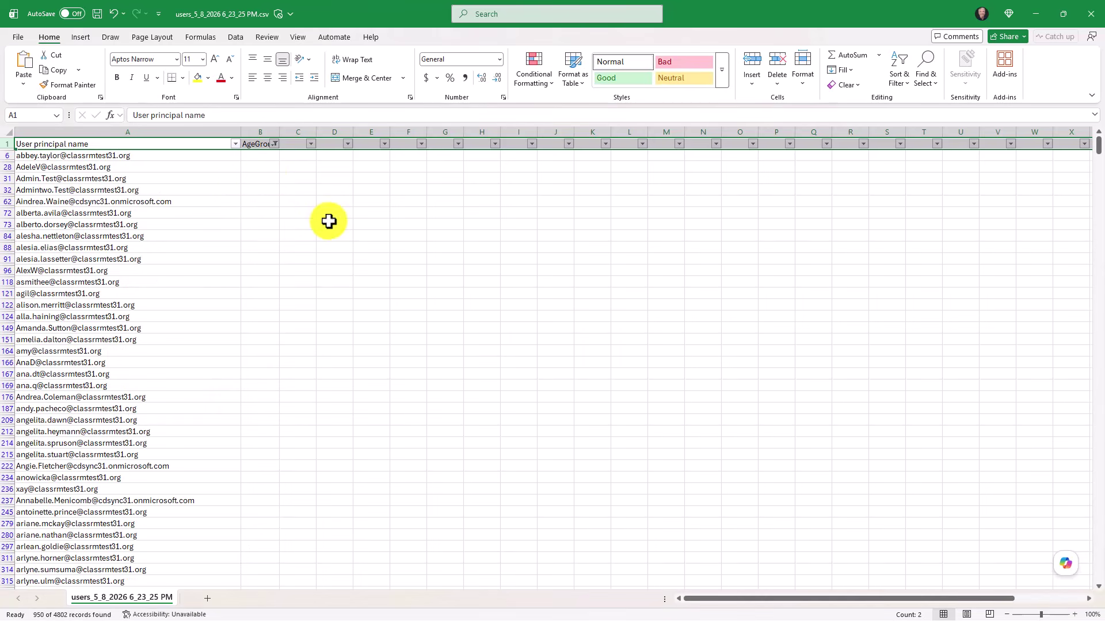
# Enter NotAdult in cell B6 and fill it down the filtered blank AgeGroup cells
pyautogui.click(256, 154)
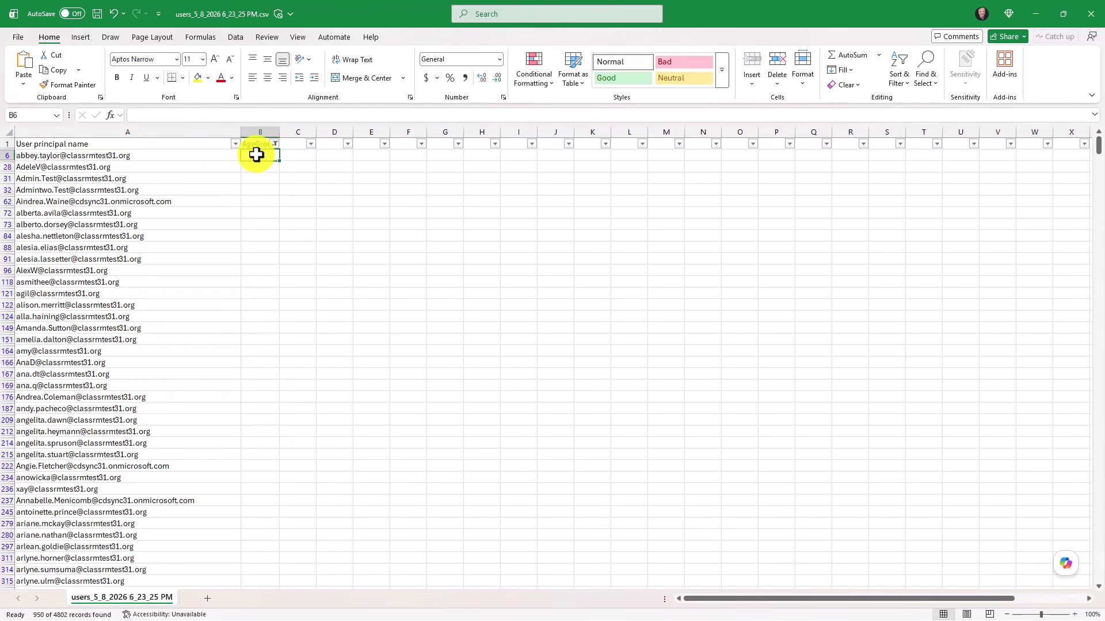
pyautogui.write('NotAdult')
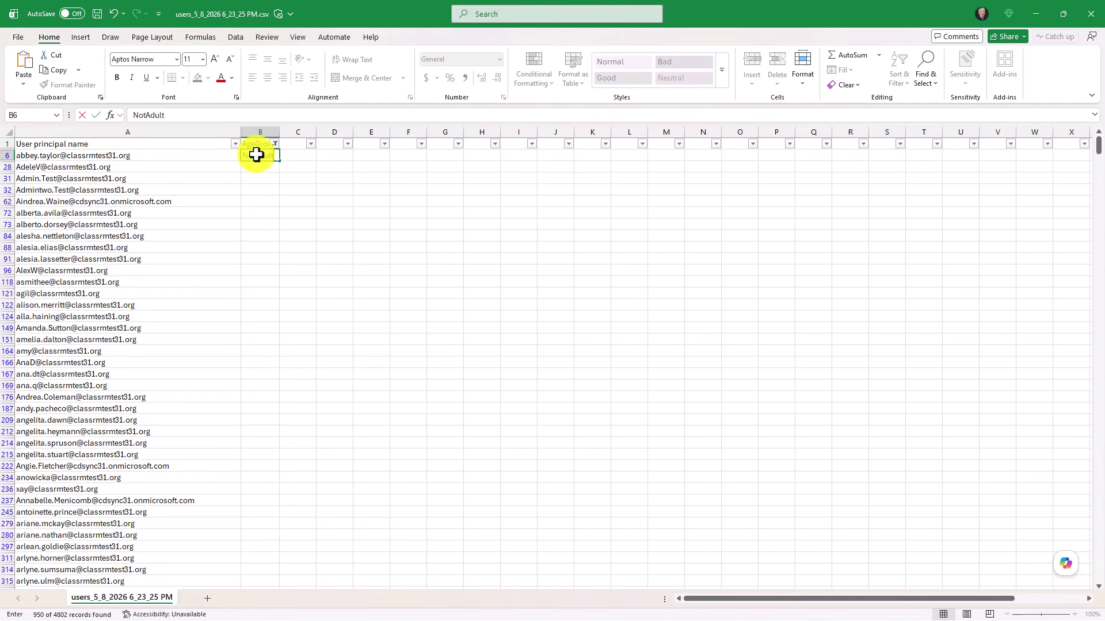
pyautogui.hotkey('ctrl', 'Return')
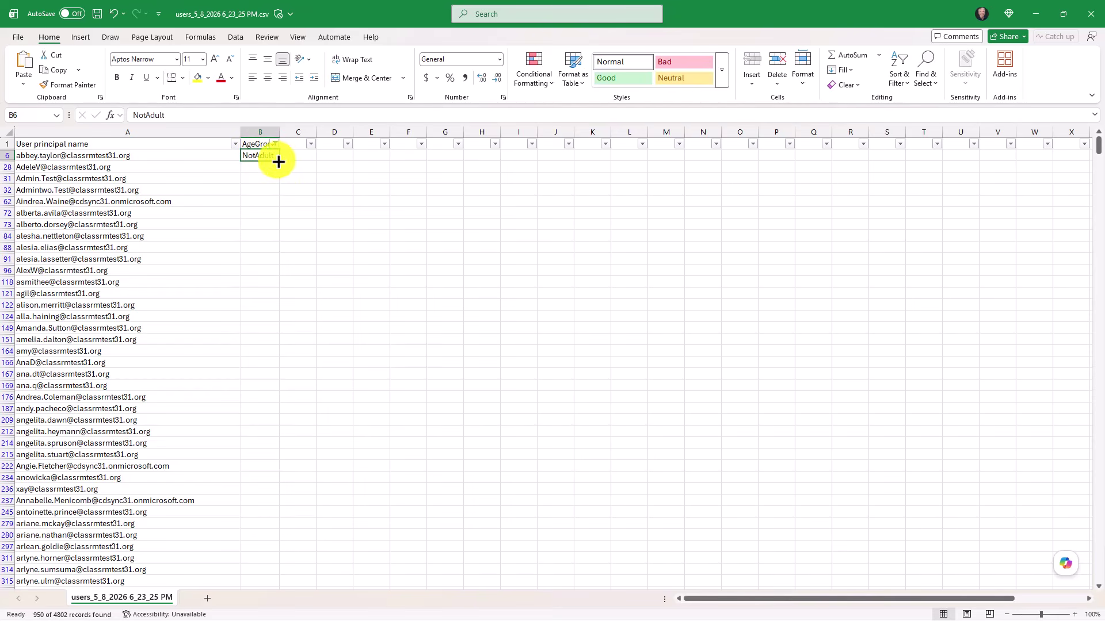
pyautogui.moveTo(281, 163); pyautogui.dragTo(192, 471)
pyautogui.scroll(5, 217, 414)
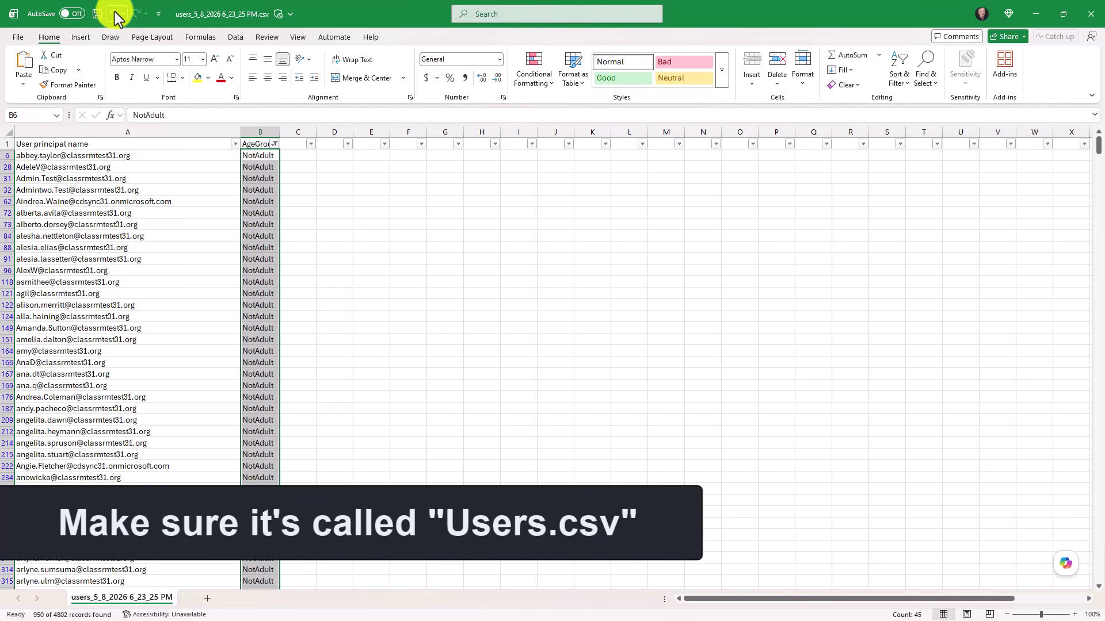
pyautogui.click(262, 211)
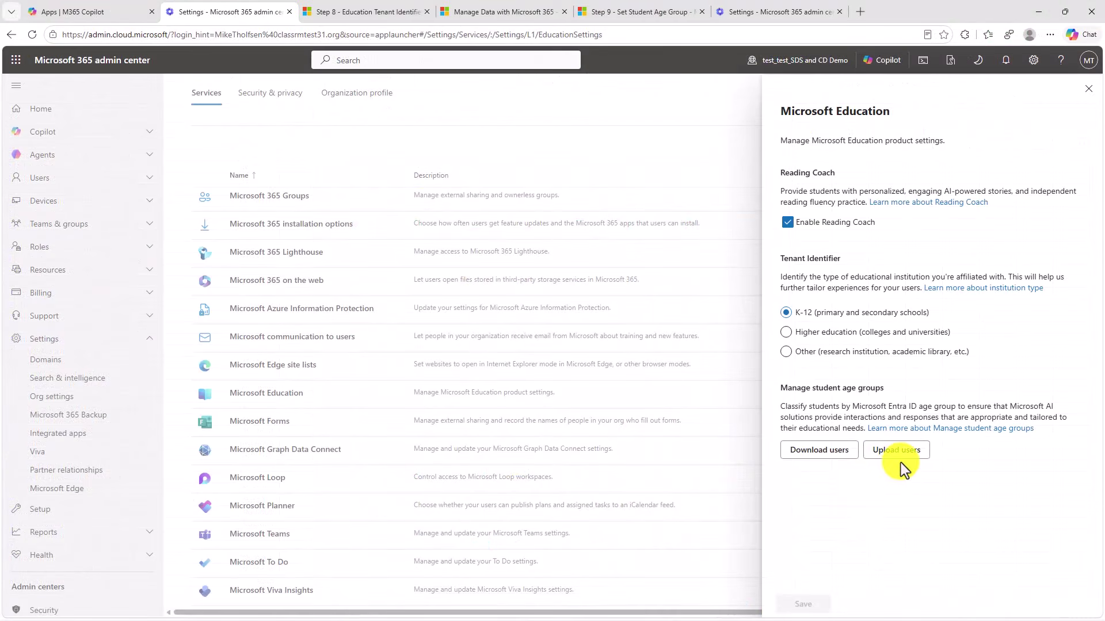
# Upload Users.csv from the Desktop folder to the student age group settings
pyautogui.click(908, 454)
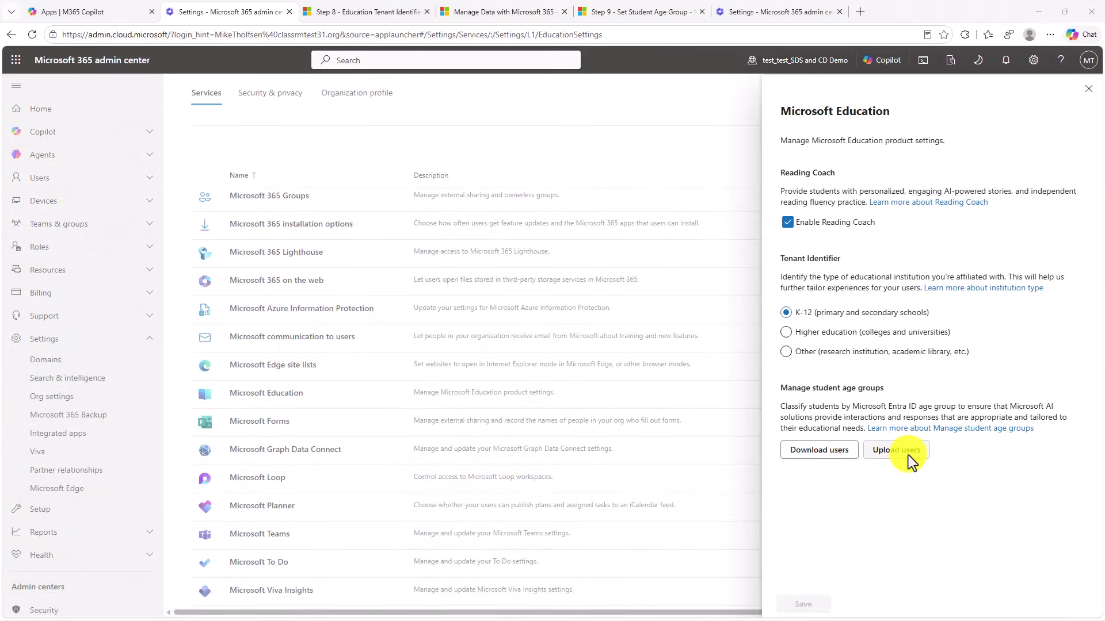
pyautogui.click(201, 316)
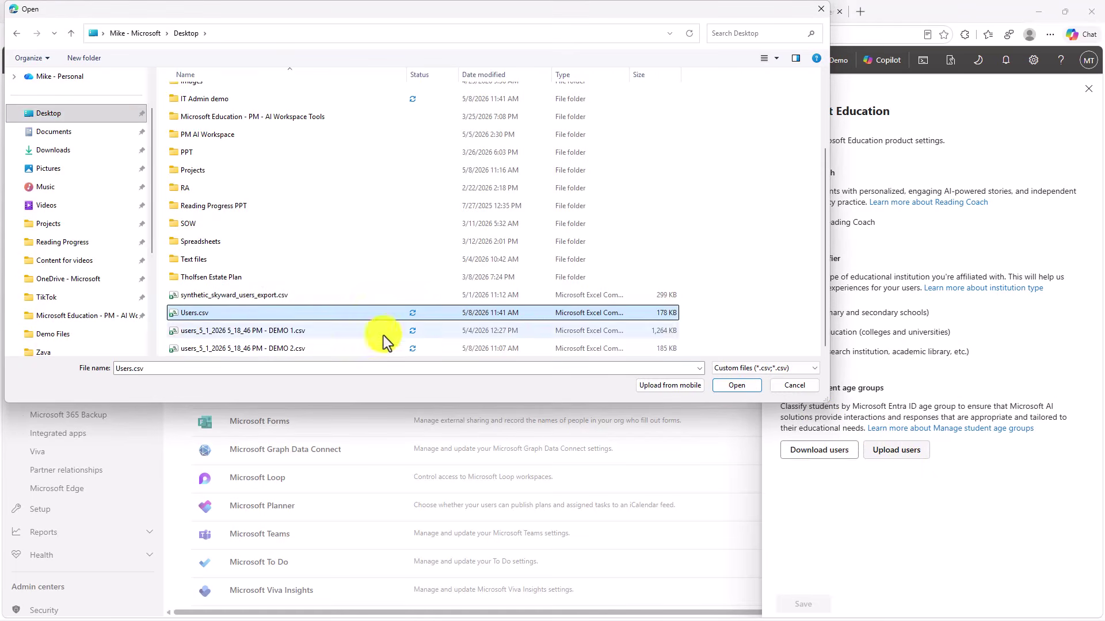
pyautogui.click(729, 385)
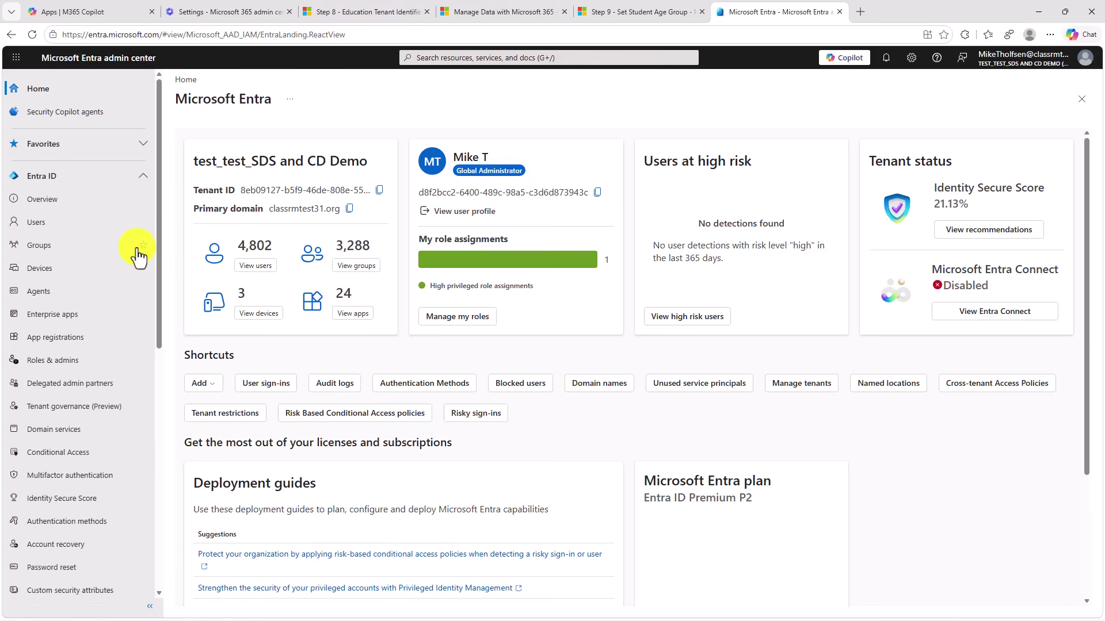
# Open the second listed user's properties in the Entra user list and bring up the Age group choices of the parental controls
pyautogui.click(29, 225)
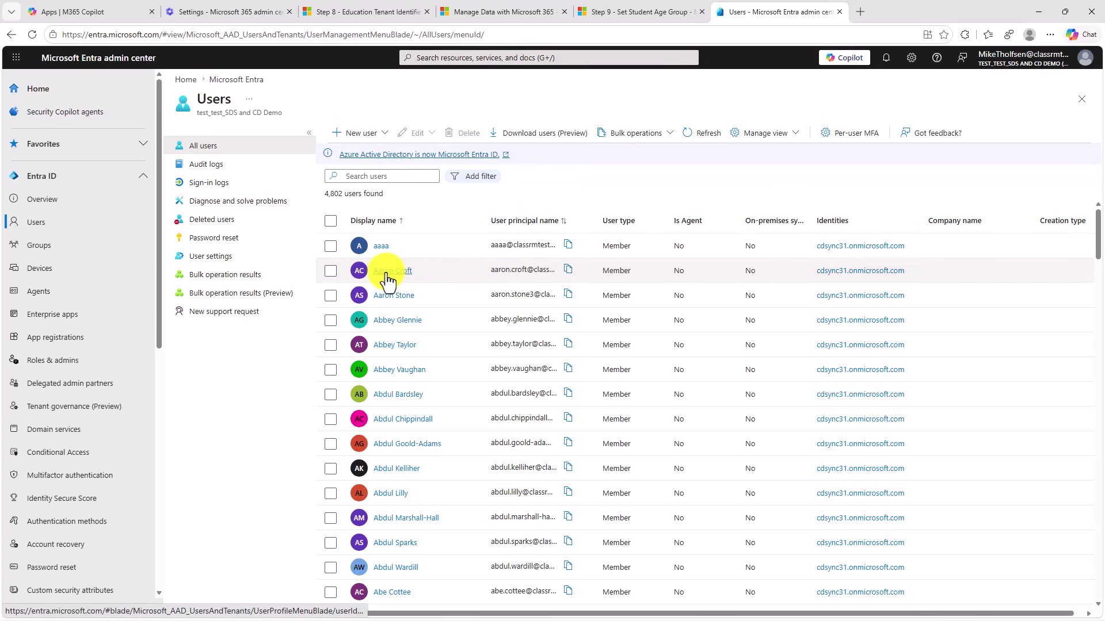
pyautogui.click(388, 275)
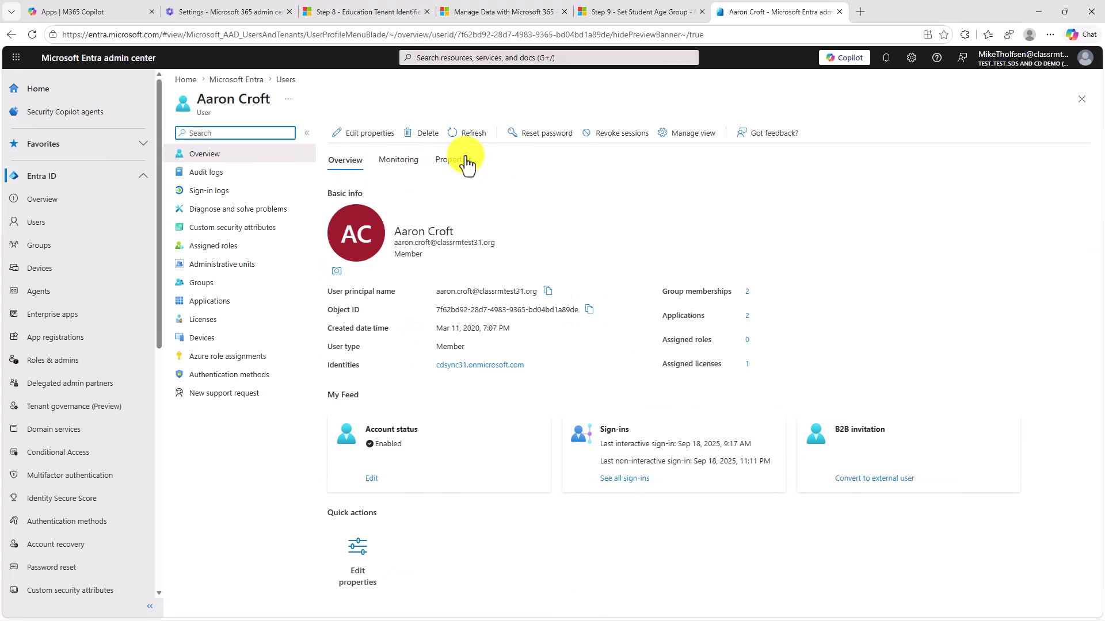
pyautogui.click(466, 163)
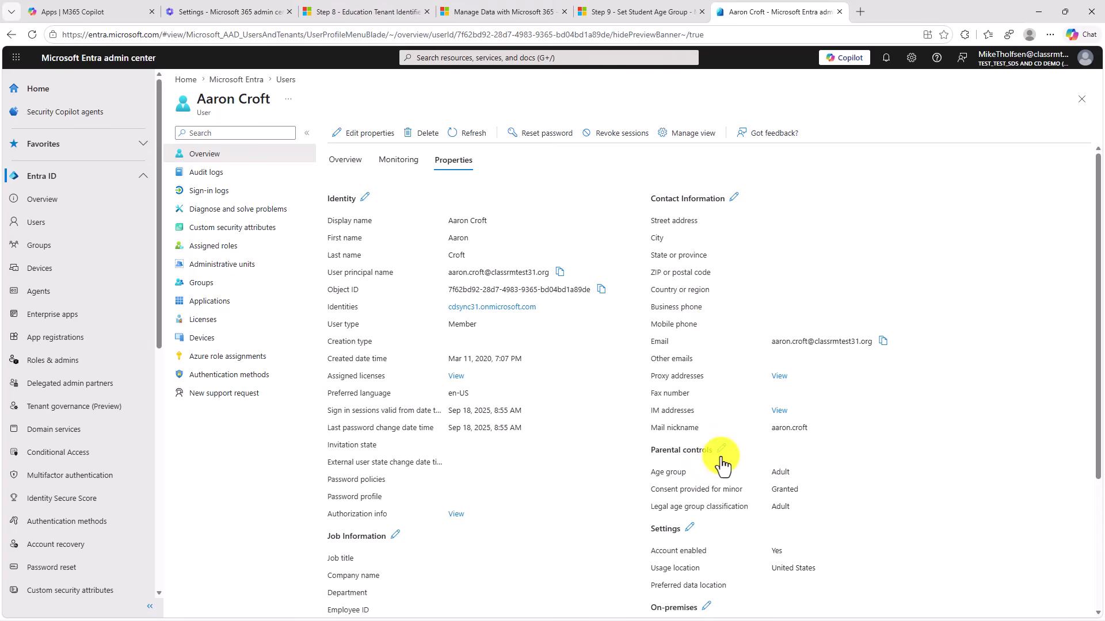
pyautogui.click(721, 449)
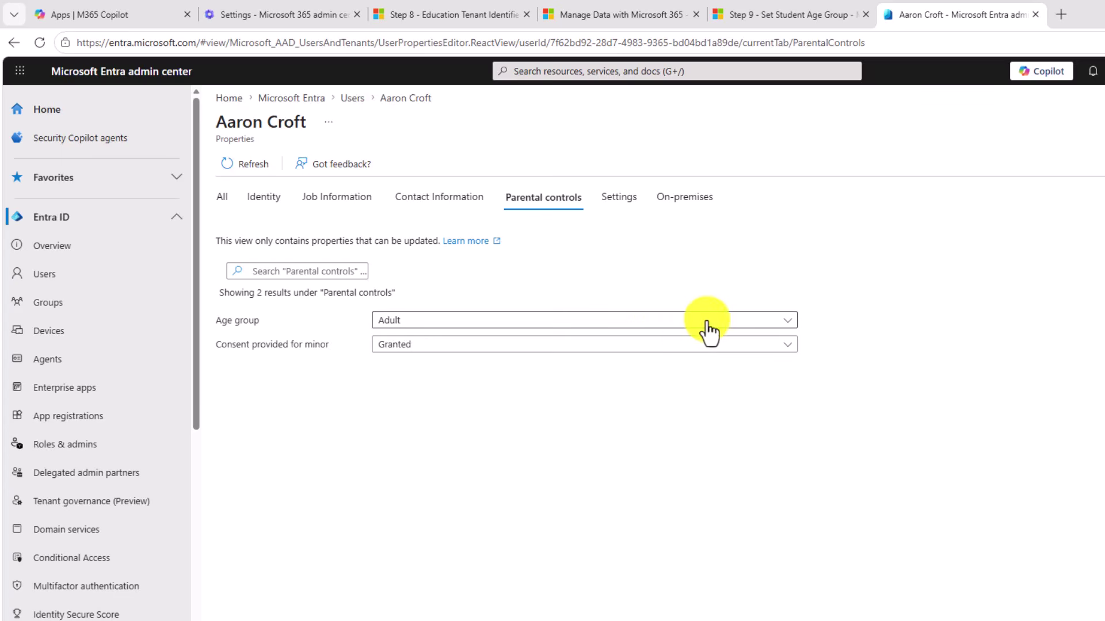
pyautogui.click(577, 265)
pyautogui.click(414, 396)
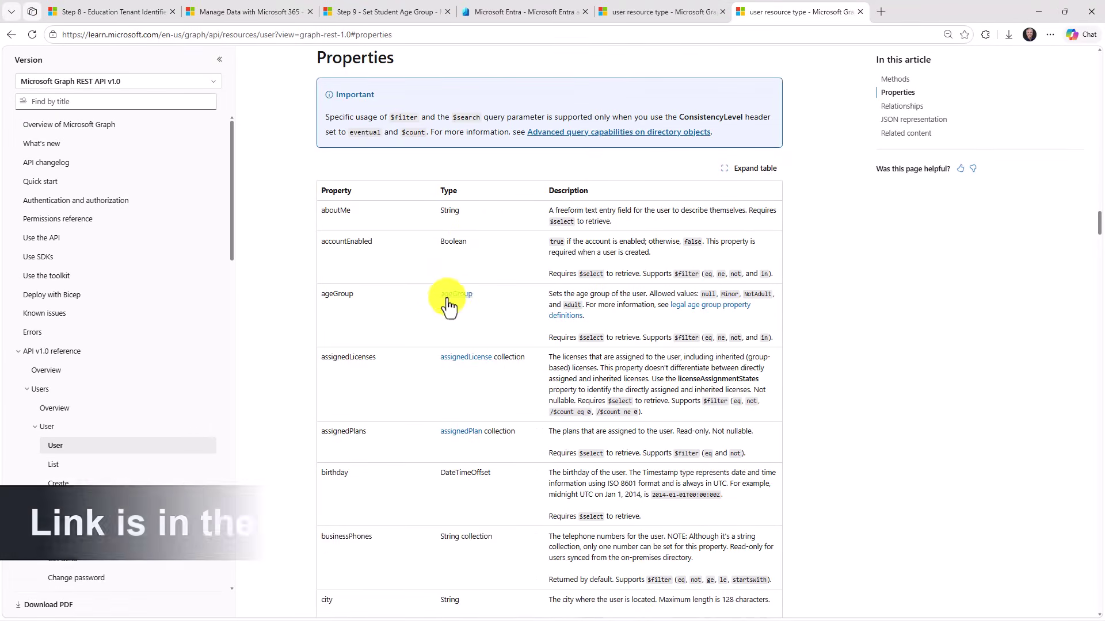
# Read the ageGroup entry in the properties table of the Microsoft Graph user resource documentation
pyautogui.scroll(-2, 444, 303)
pyautogui.scroll(3, 582, 353)
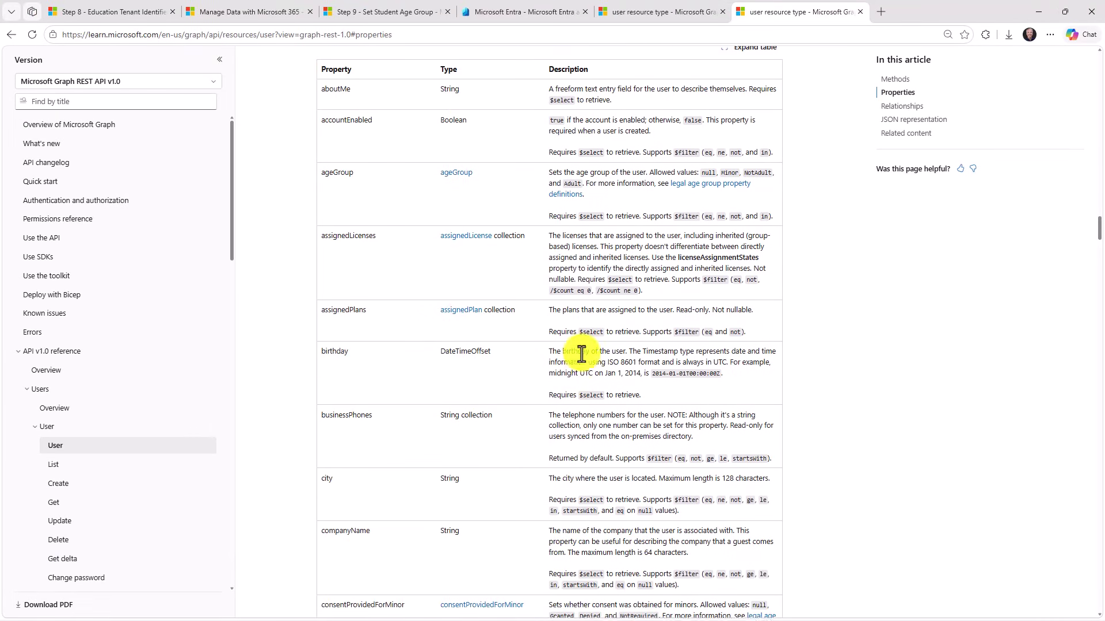